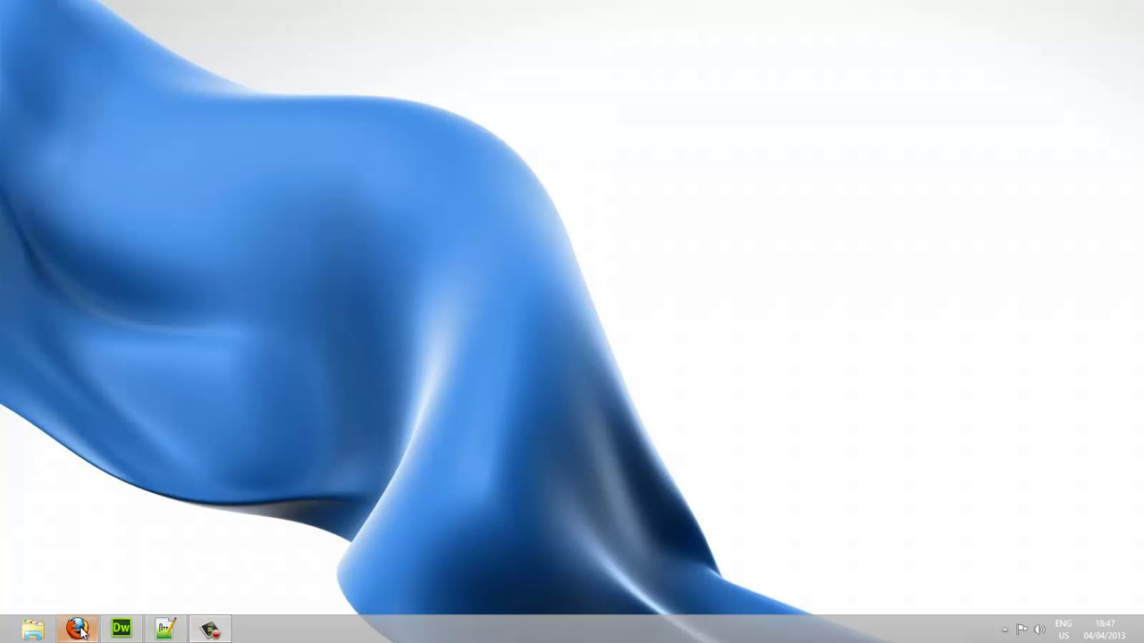
Step: Download the Banners v1.0 plugin from the client area as banners.zip on the Desktop, replacing the existing file
{"action": "mouse_move", "coordinate": [81, 631]}
{"action": "left_click", "coordinate": [91, 558]}
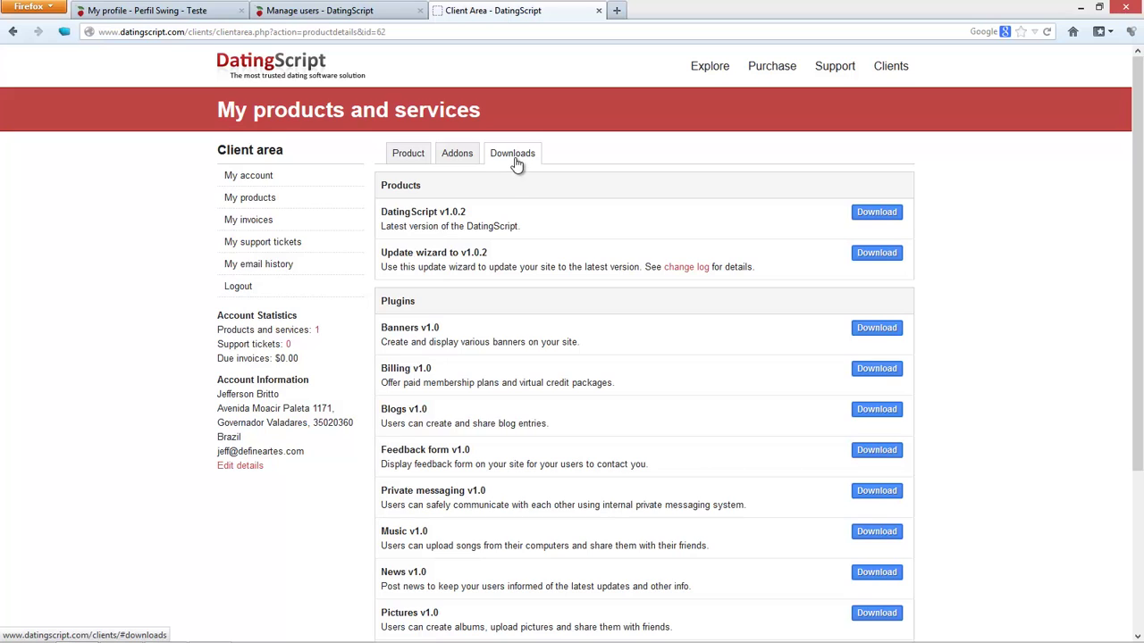
{"action": "scroll", "coordinate": [584, 327], "scroll_direction": "down", "scroll_amount": 3}
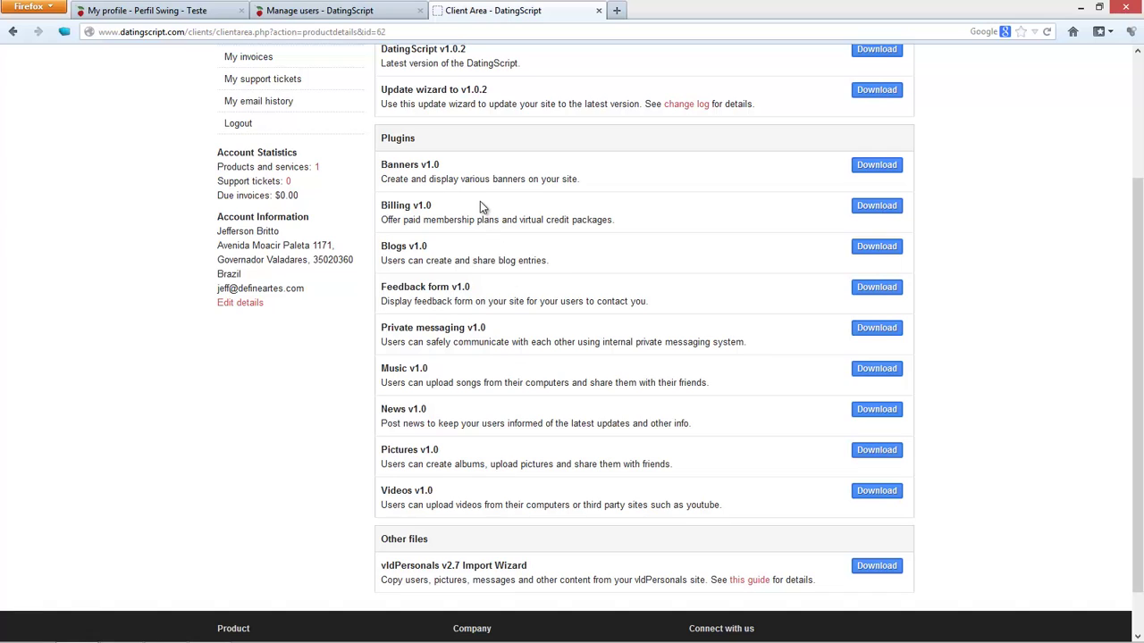
{"action": "double_click", "coordinate": [412, 169]}
{"action": "left_click", "coordinate": [438, 170]}
{"action": "left_click", "coordinate": [875, 171]}
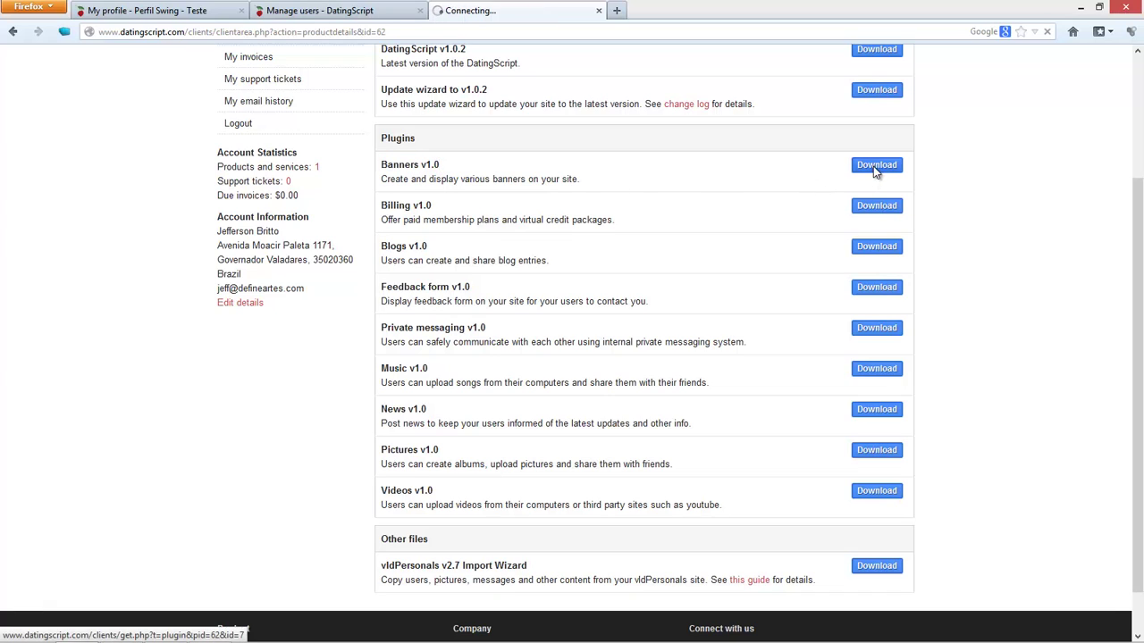
{"action": "left_click_drag", "start_coordinate": [323, 12], "coordinate": [518, 59]}
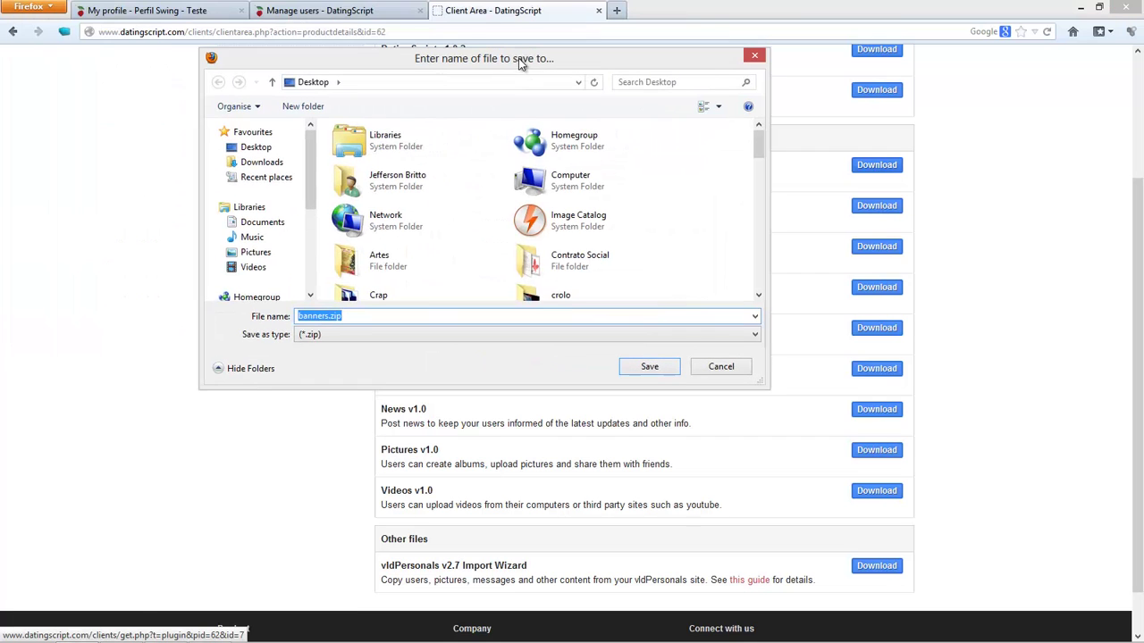
{"action": "left_click", "coordinate": [270, 147]}
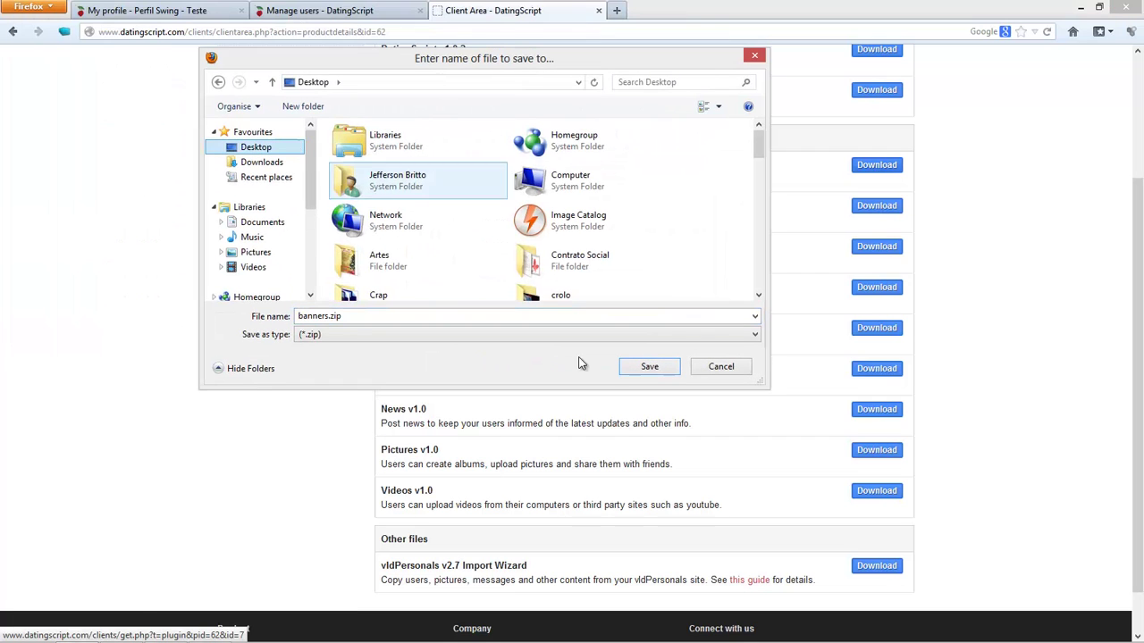
{"action": "left_click", "coordinate": [649, 370]}
{"action": "left_click", "coordinate": [617, 332]}
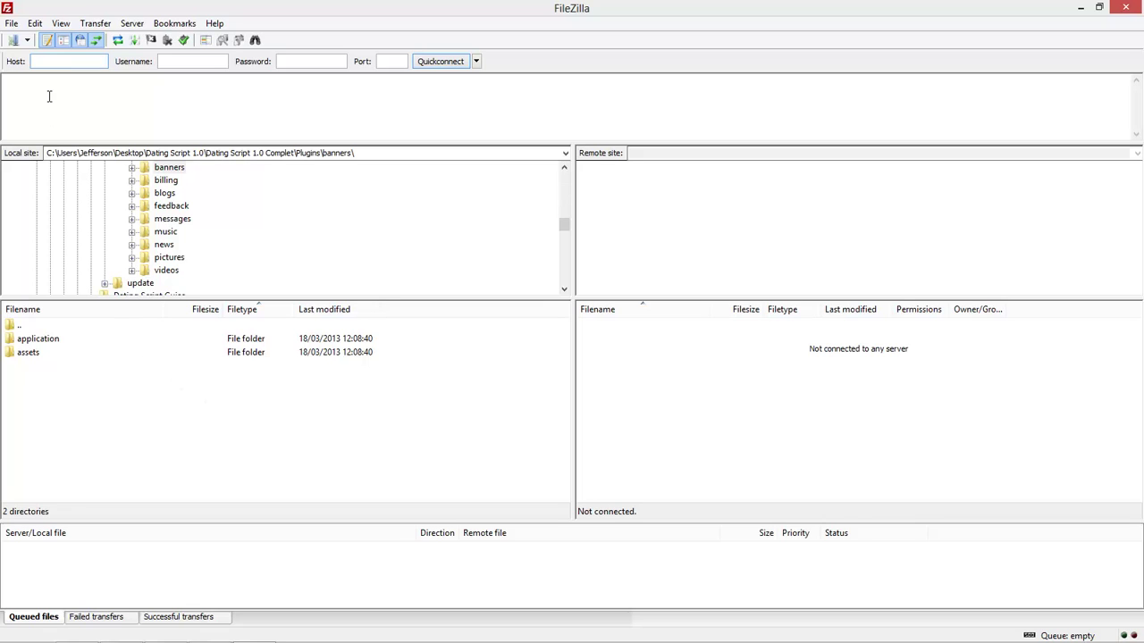
Step: Connect FileZilla to the saved Perfil Swing site
{"action": "left_click", "coordinate": [29, 42]}
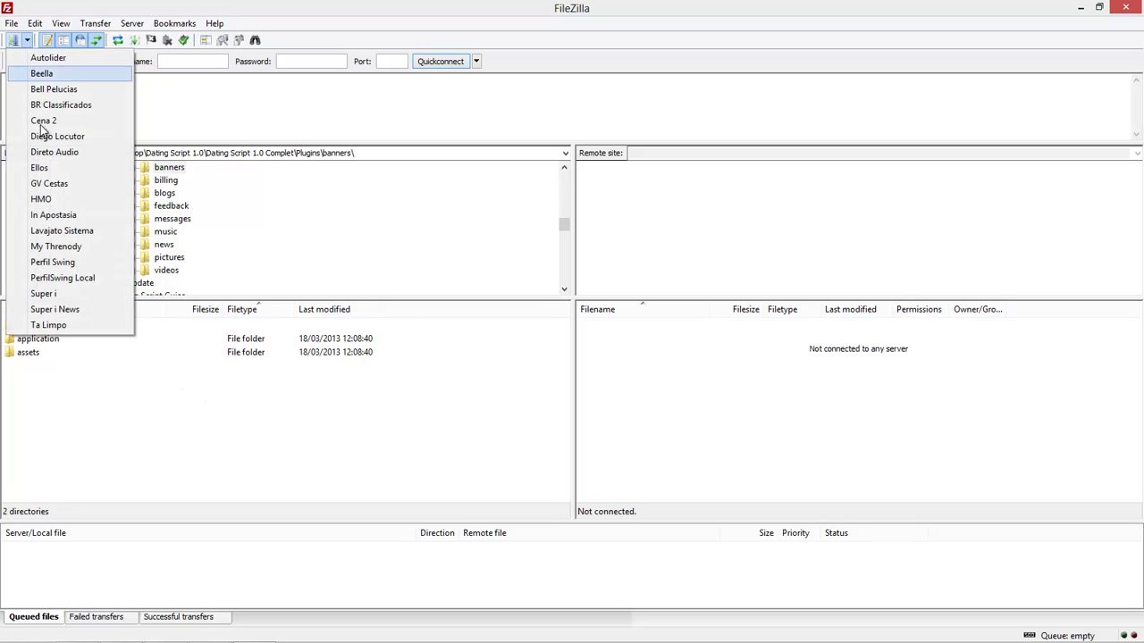
{"action": "left_click", "coordinate": [55, 262]}
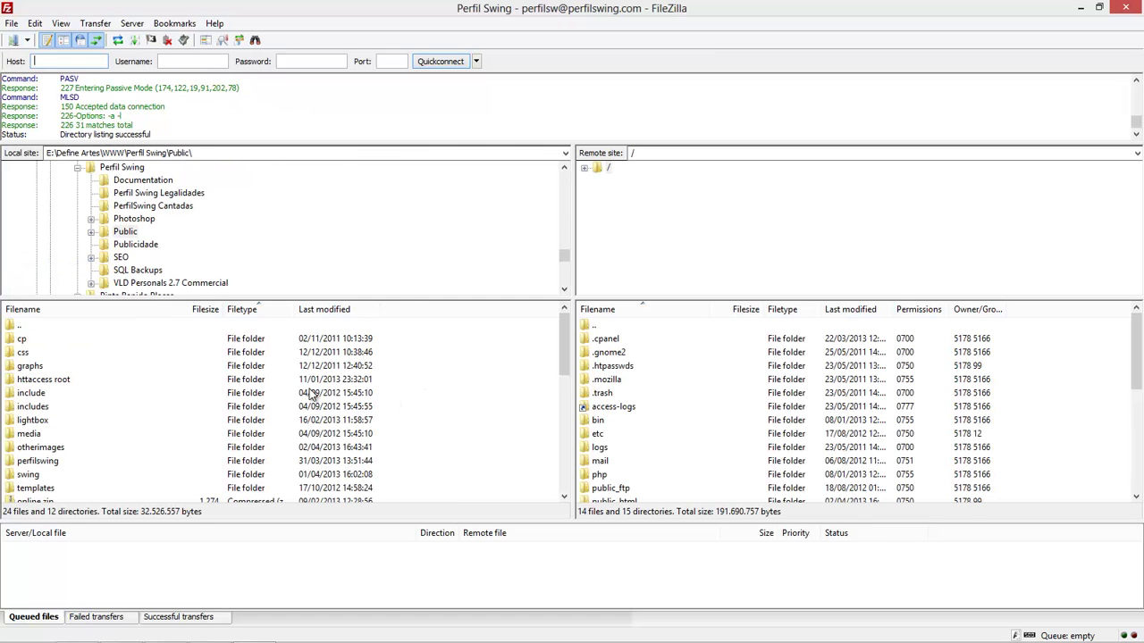
{"action": "left_click", "coordinate": [640, 410]}
{"action": "scroll", "coordinate": [656, 414], "scroll_direction": "down", "scroll_amount": 2}
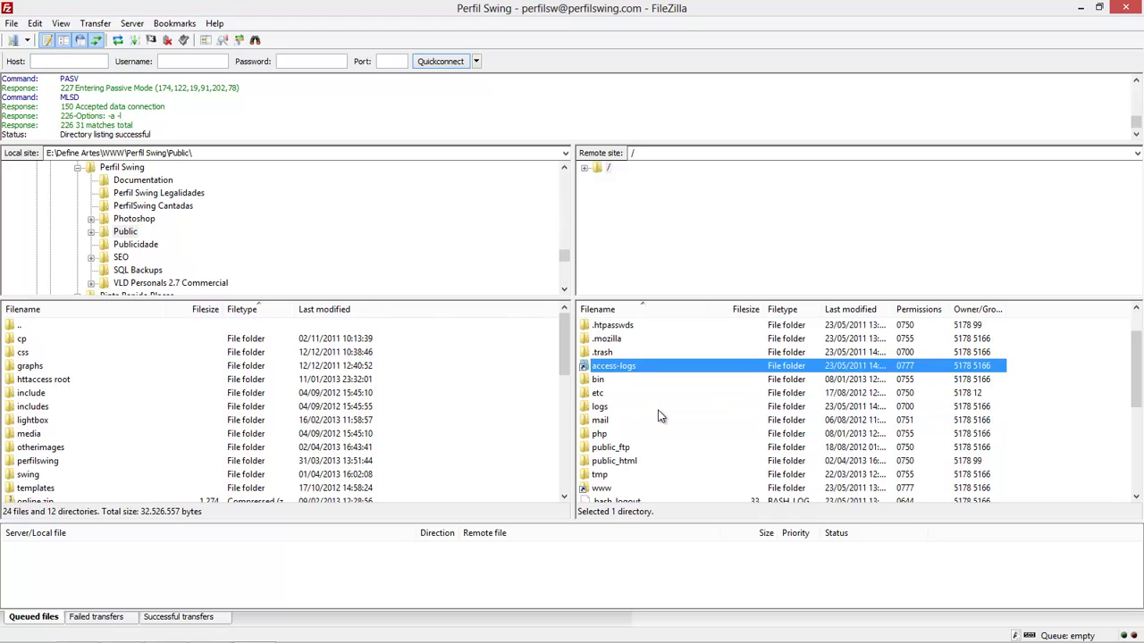
Step: Browse the remote side to /public_html/perfilswing, showing application, assets and uploads
{"action": "double_click", "coordinate": [636, 419]}
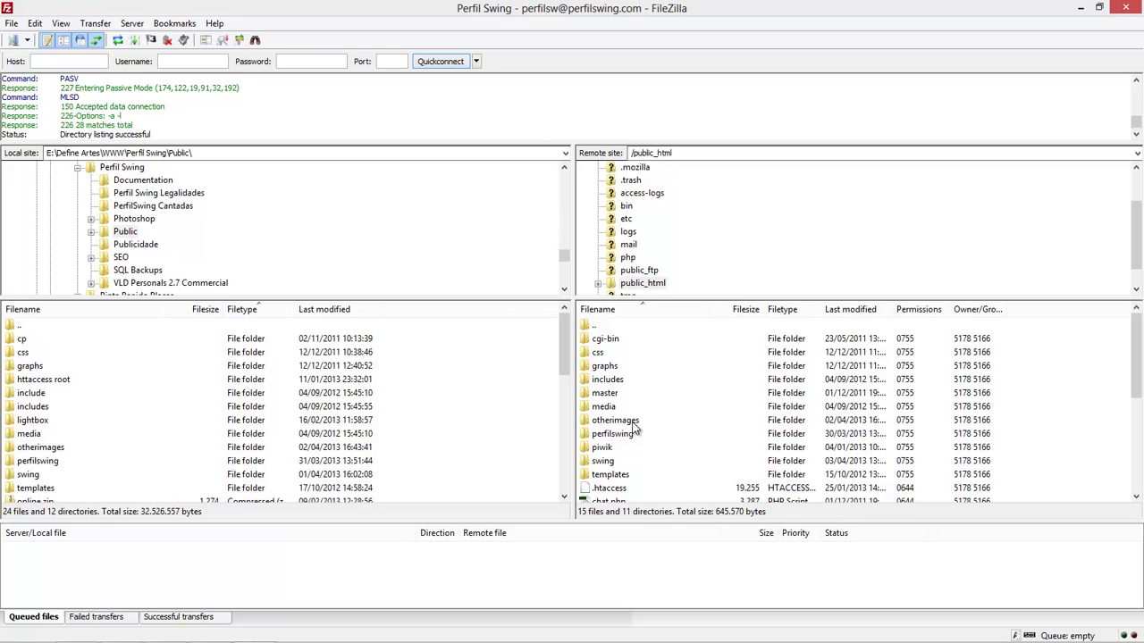
{"action": "left_click", "coordinate": [634, 421]}
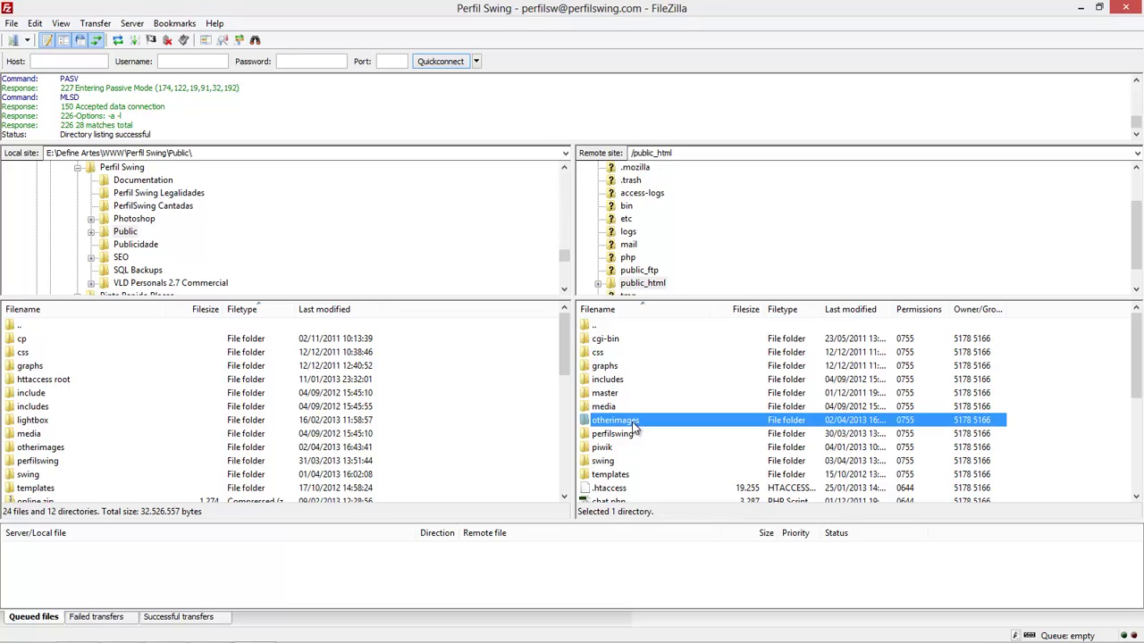
{"action": "left_click", "coordinate": [628, 438]}
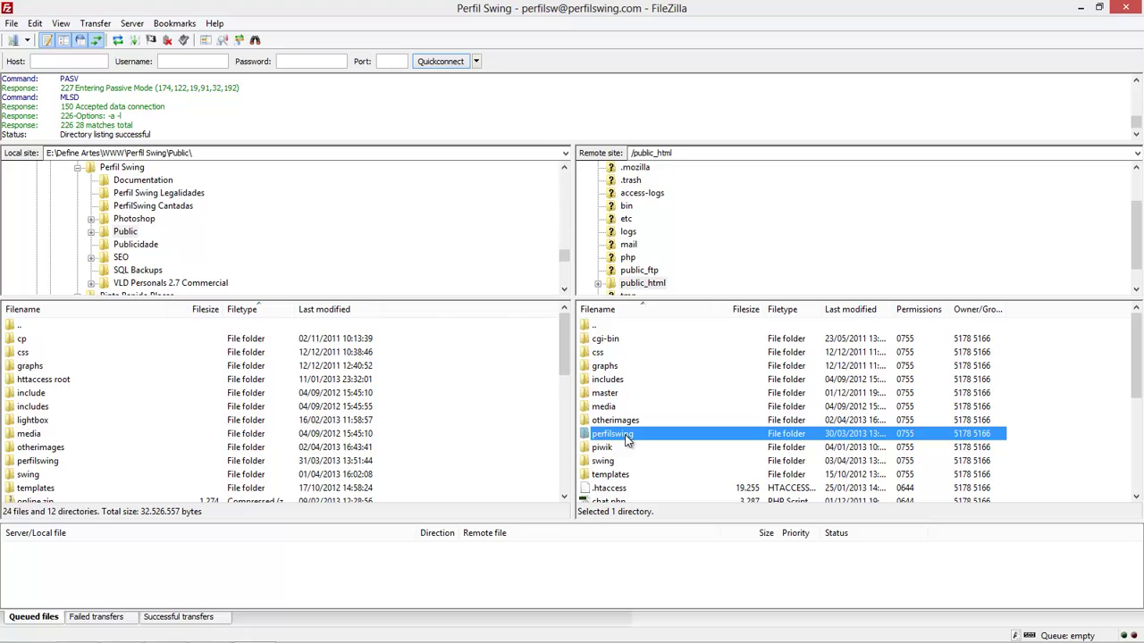
{"action": "left_click", "coordinate": [622, 420]}
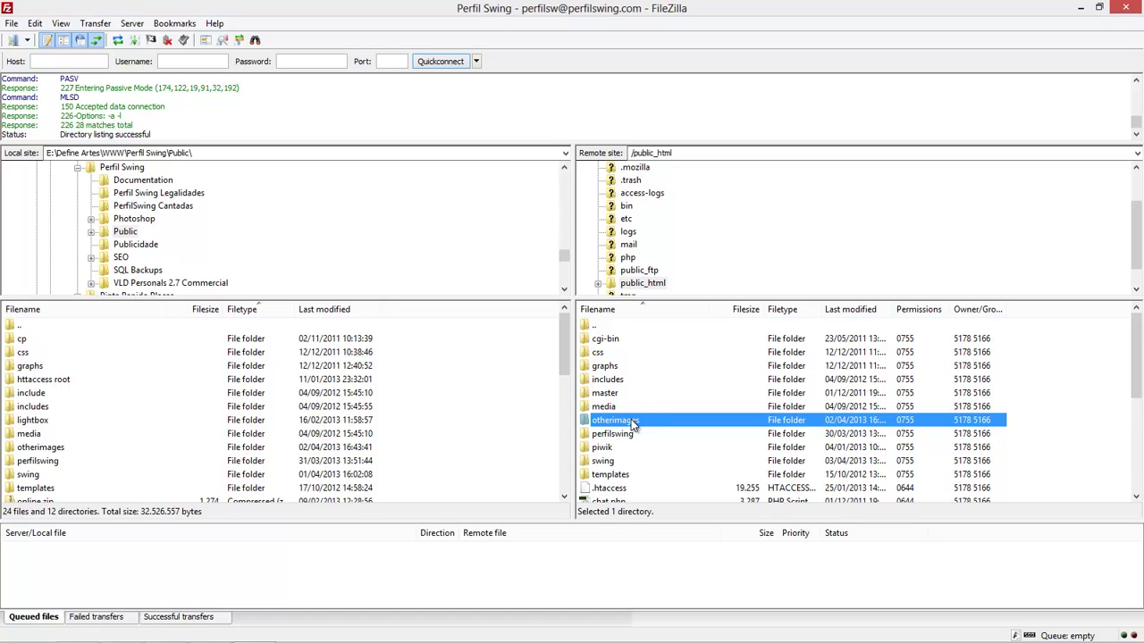
{"action": "scroll", "coordinate": [633, 422], "scroll_direction": "down", "scroll_amount": 1}
{"action": "left_click", "coordinate": [615, 421]}
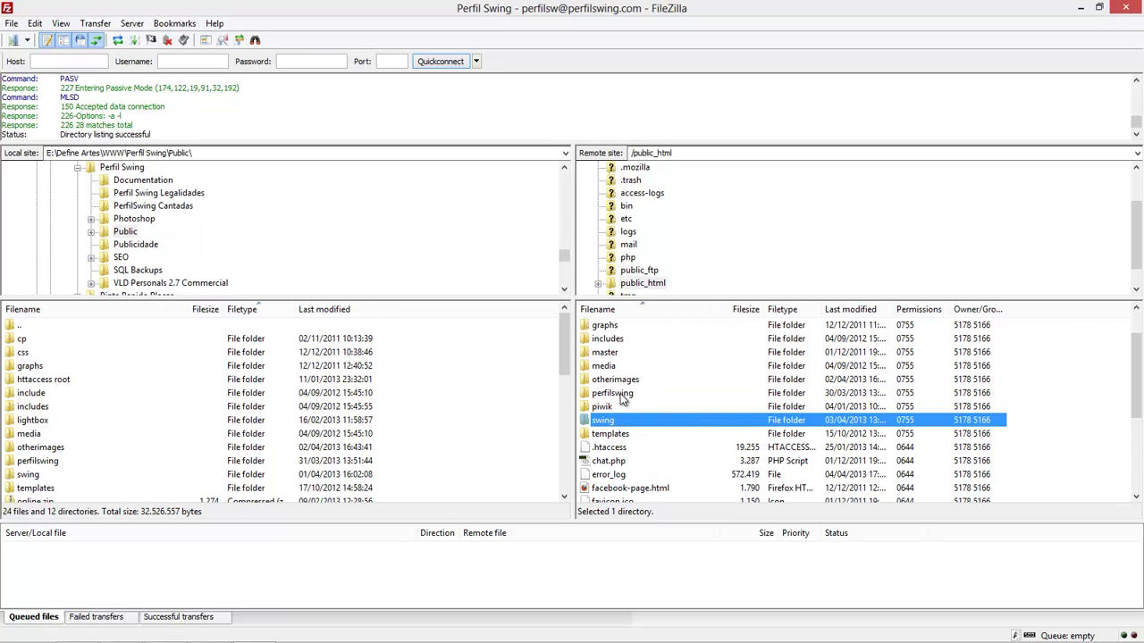
{"action": "double_click", "coordinate": [625, 397]}
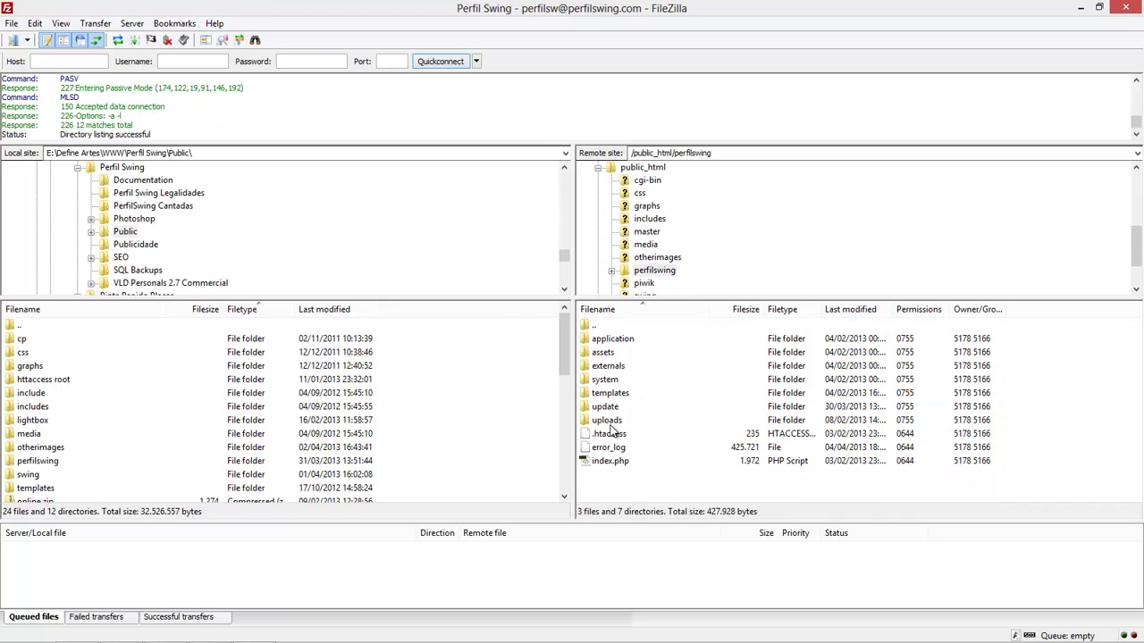
{"action": "left_click", "coordinate": [615, 345]}
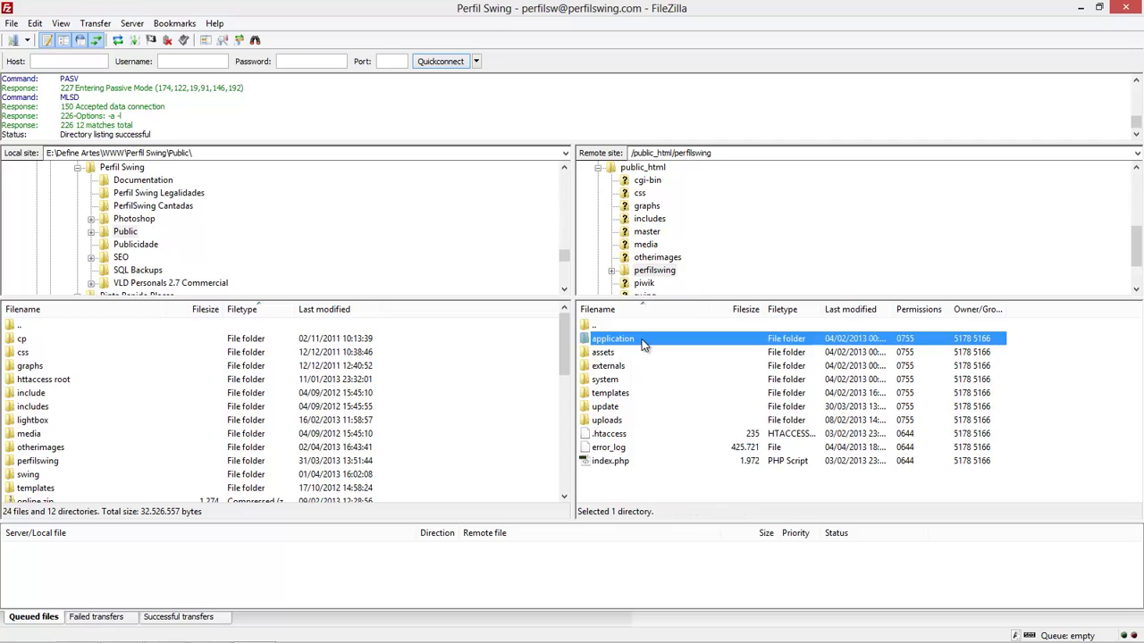
{"action": "left_click", "coordinate": [628, 480]}
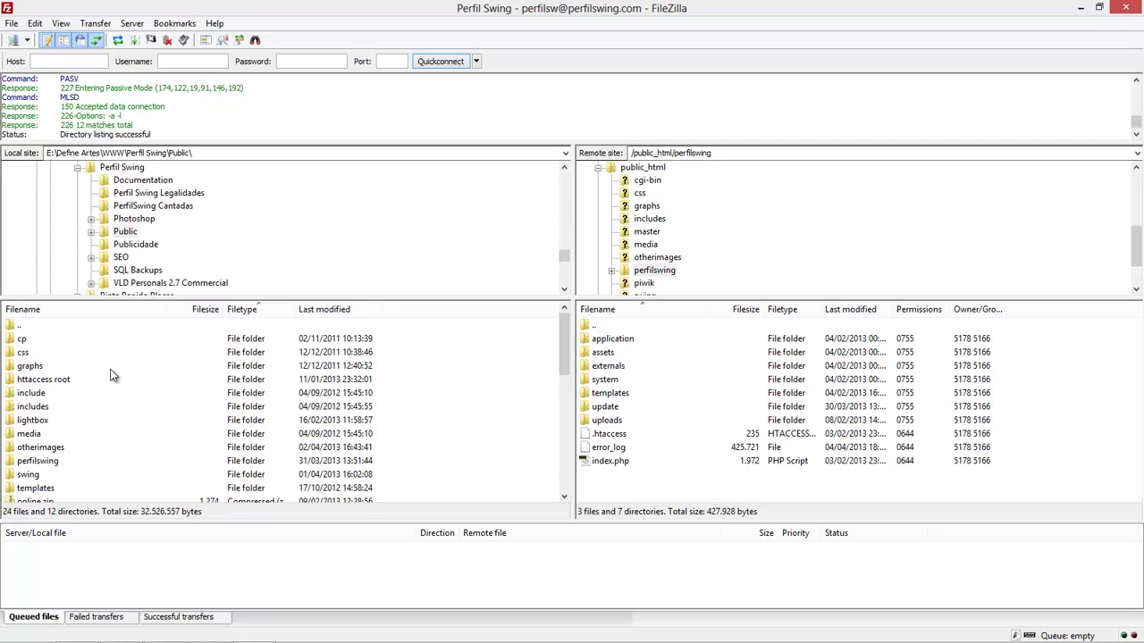
Step: Browse the local side from Desktop through Dating Script 1.0 and Dating Script 1.0 Complet into Plugins
{"action": "left_click", "coordinate": [564, 167]}
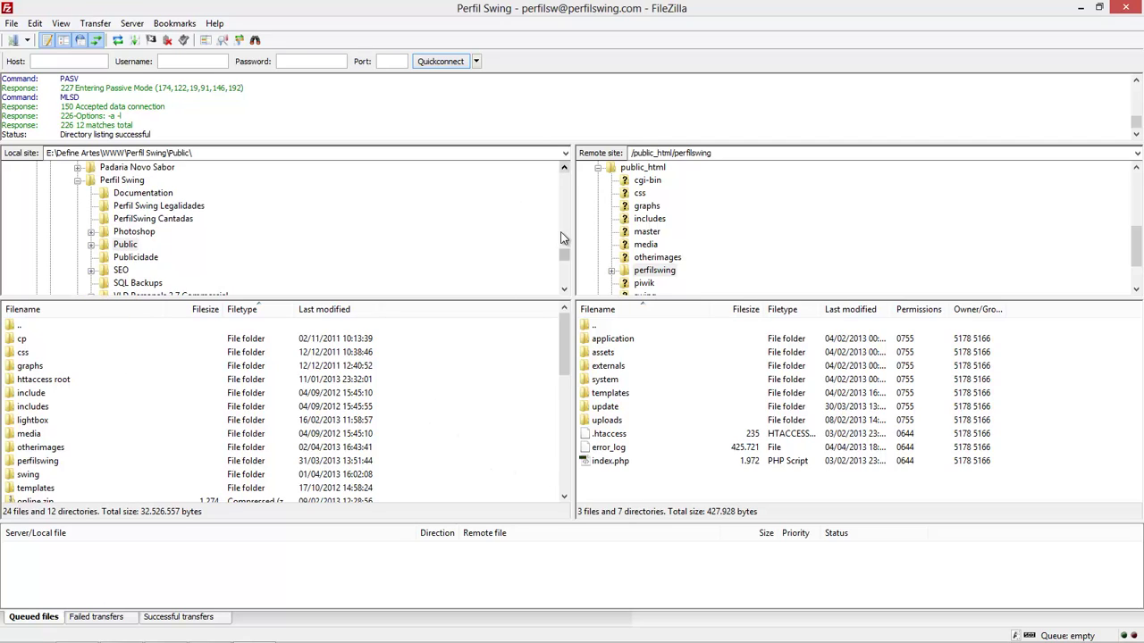
{"action": "left_click_drag", "start_coordinate": [568, 255], "coordinate": [564, 195]}
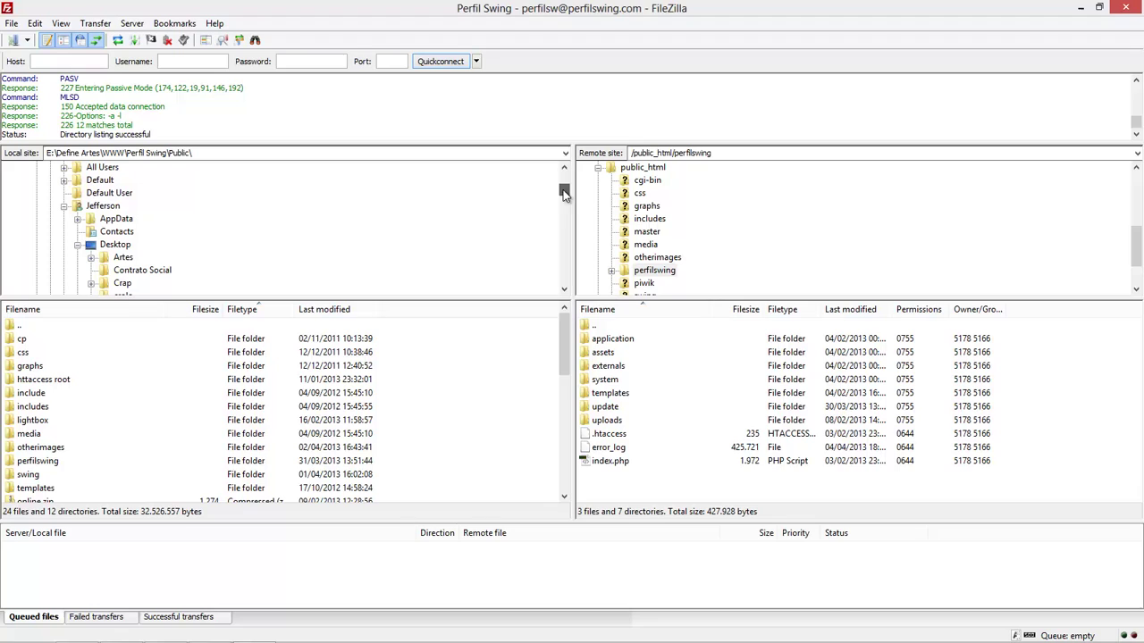
{"action": "left_click", "coordinate": [116, 245]}
{"action": "left_click", "coordinate": [424, 383]}
{"action": "double_click", "coordinate": [53, 407]}
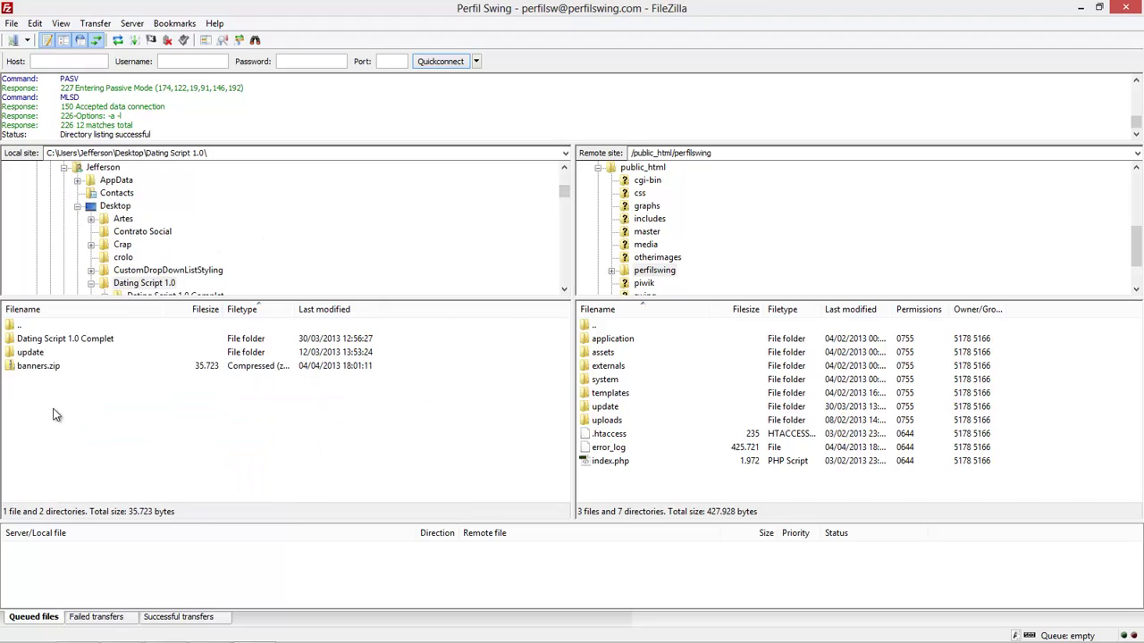
{"action": "left_click", "coordinate": [48, 375]}
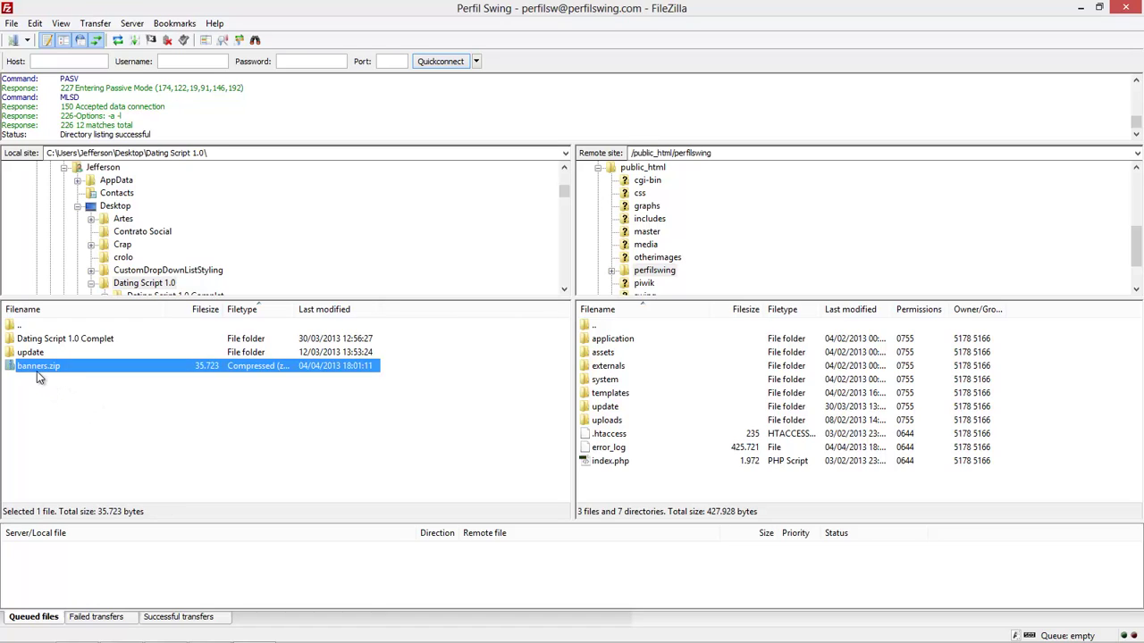
{"action": "left_click", "coordinate": [43, 364], "text": "ctrl"}
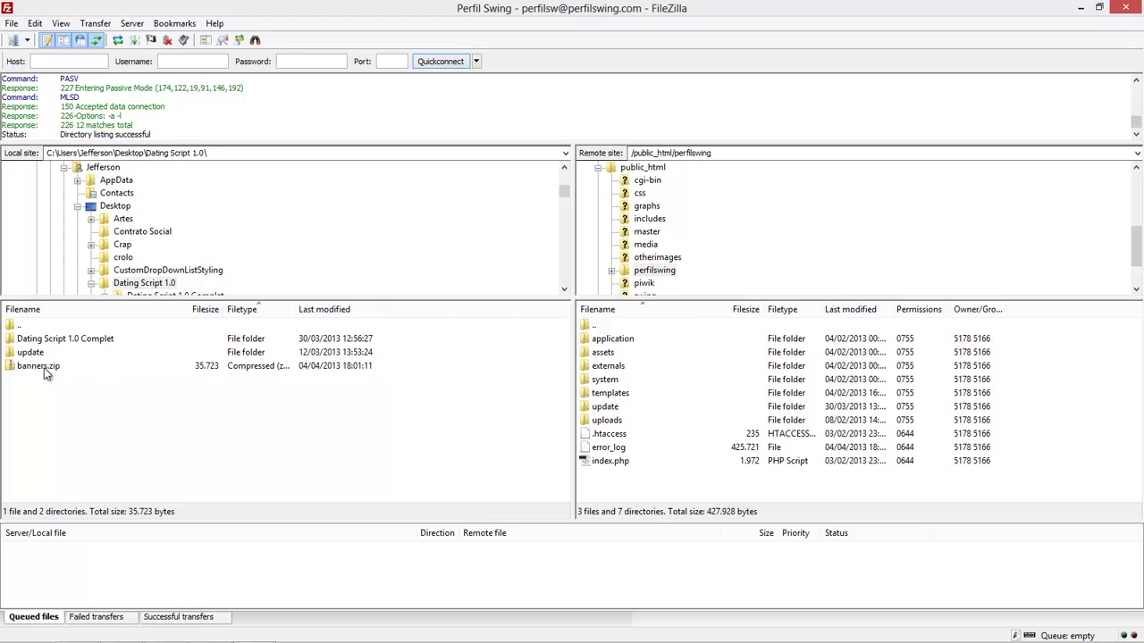
{"action": "double_click", "coordinate": [48, 340]}
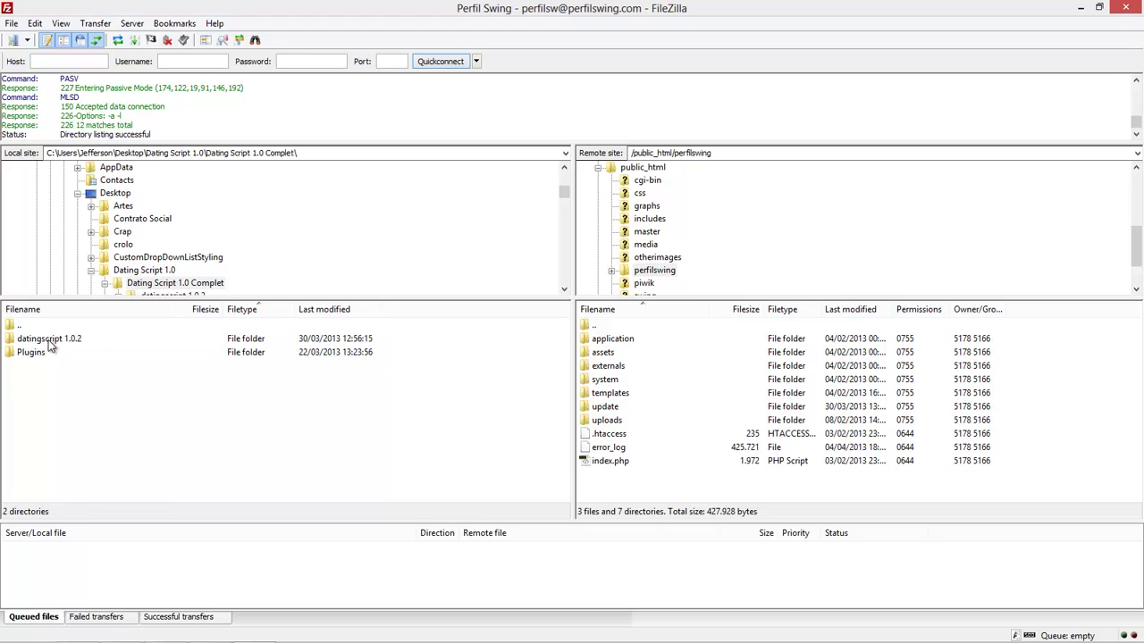
{"action": "double_click", "coordinate": [34, 358]}
{"action": "left_click", "coordinate": [54, 340]}
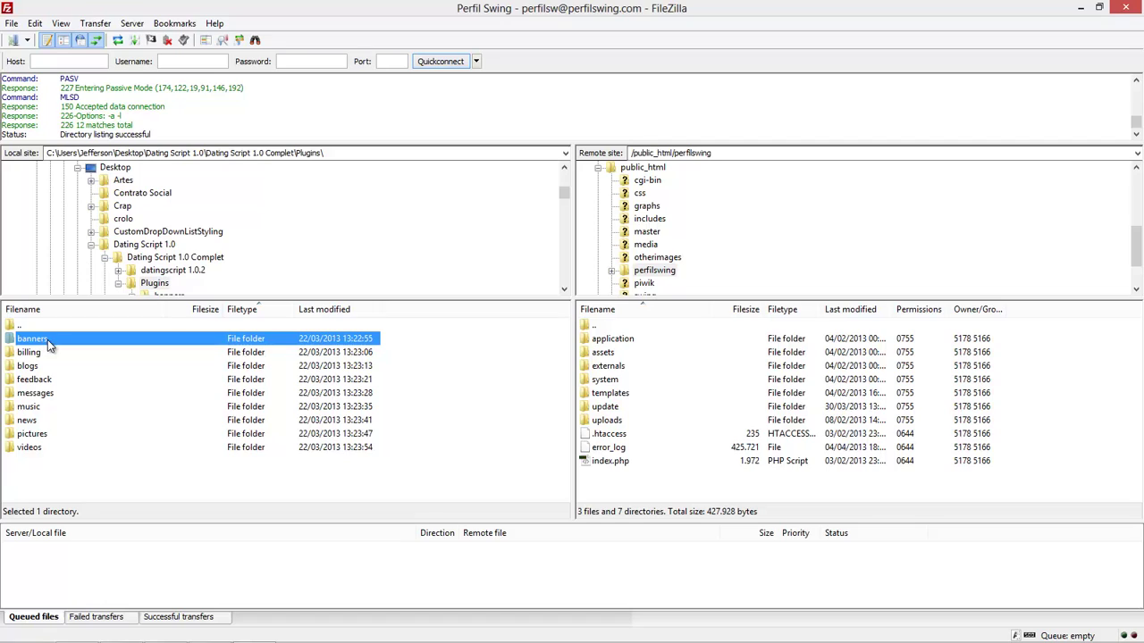
{"action": "left_click", "coordinate": [674, 484]}
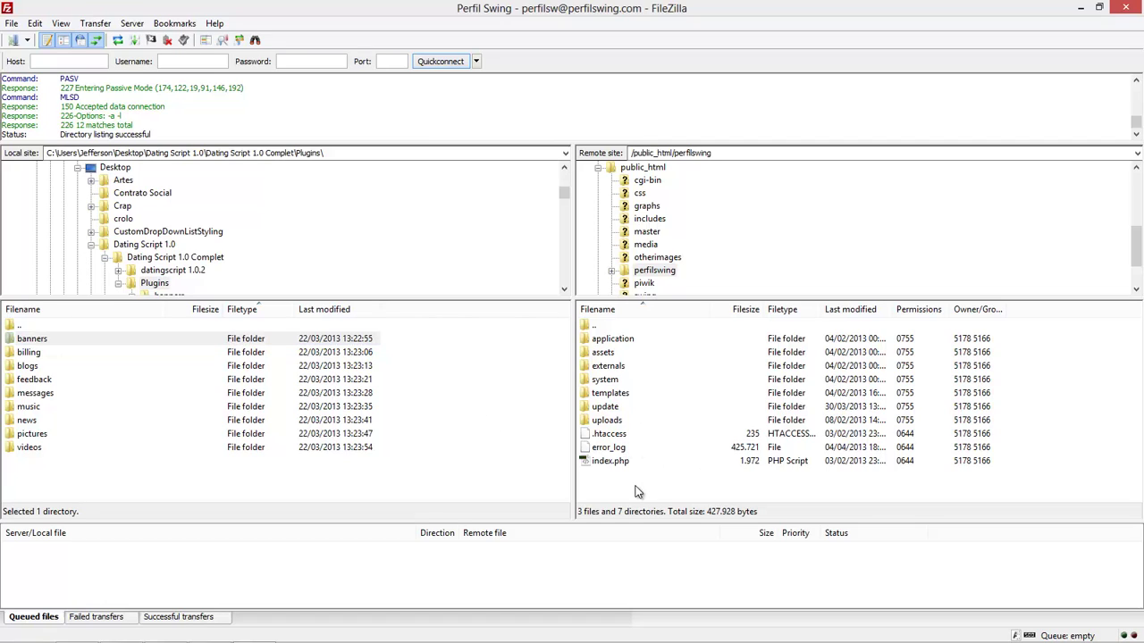
Step: Upload the banners plugin's application and assets folders into the remote perfilswing folder
{"action": "double_click", "coordinate": [31, 339]}
{"action": "left_click_drag", "start_coordinate": [67, 377], "coordinate": [33, 350]}
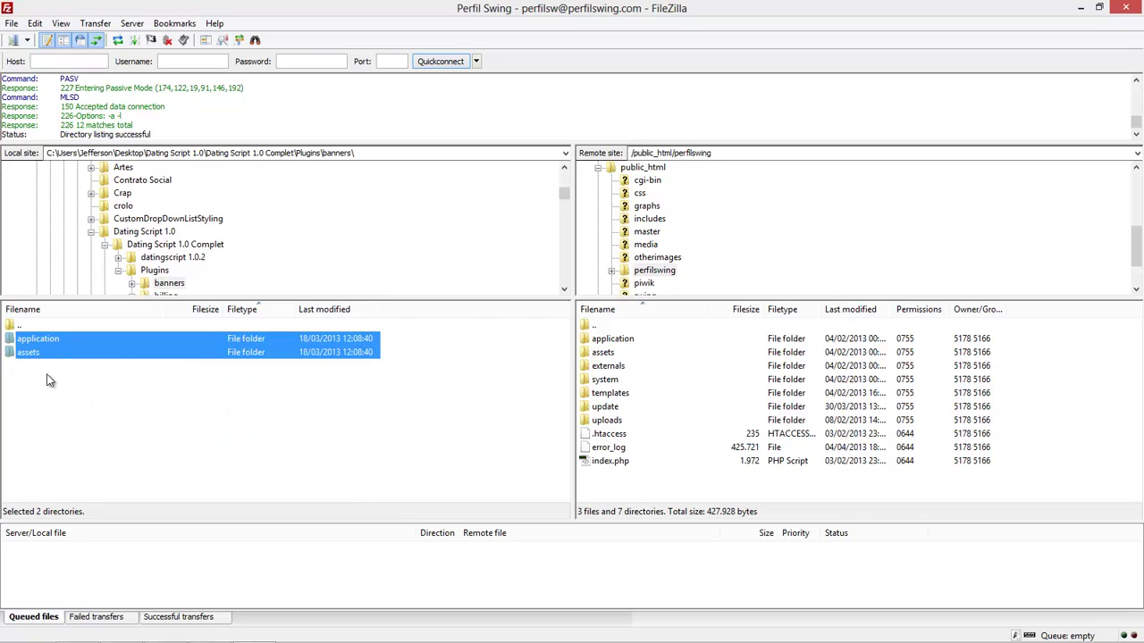
{"action": "left_click", "coordinate": [42, 369]}
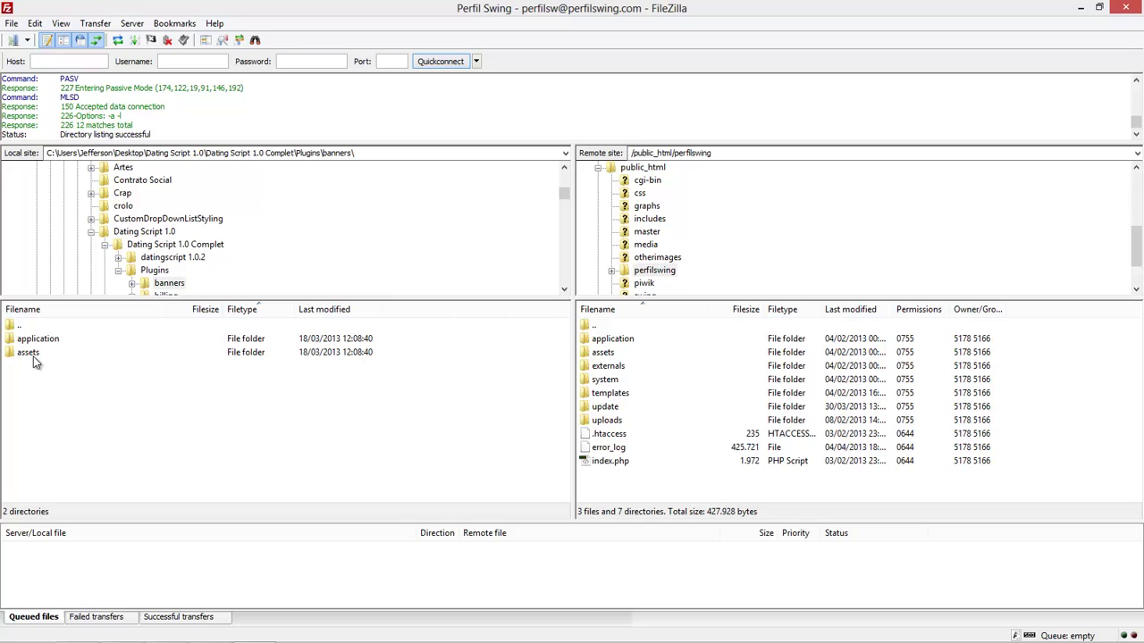
{"action": "left_click_drag", "start_coordinate": [38, 358], "coordinate": [547, 407]}
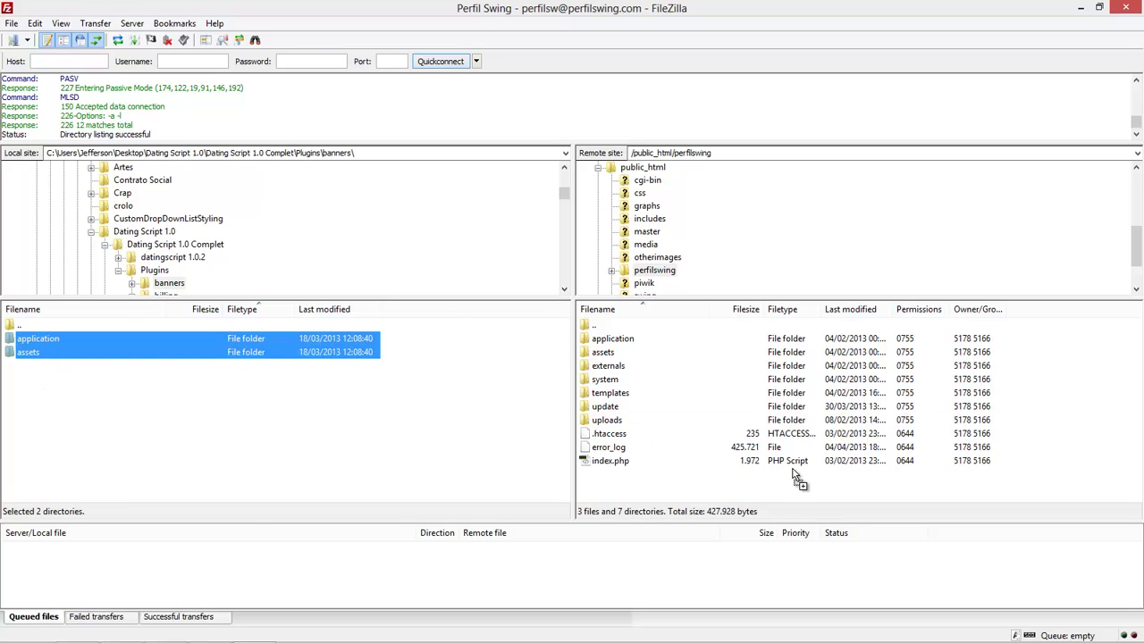
{"action": "left_click_drag", "start_coordinate": [799, 474], "coordinate": [886, 491]}
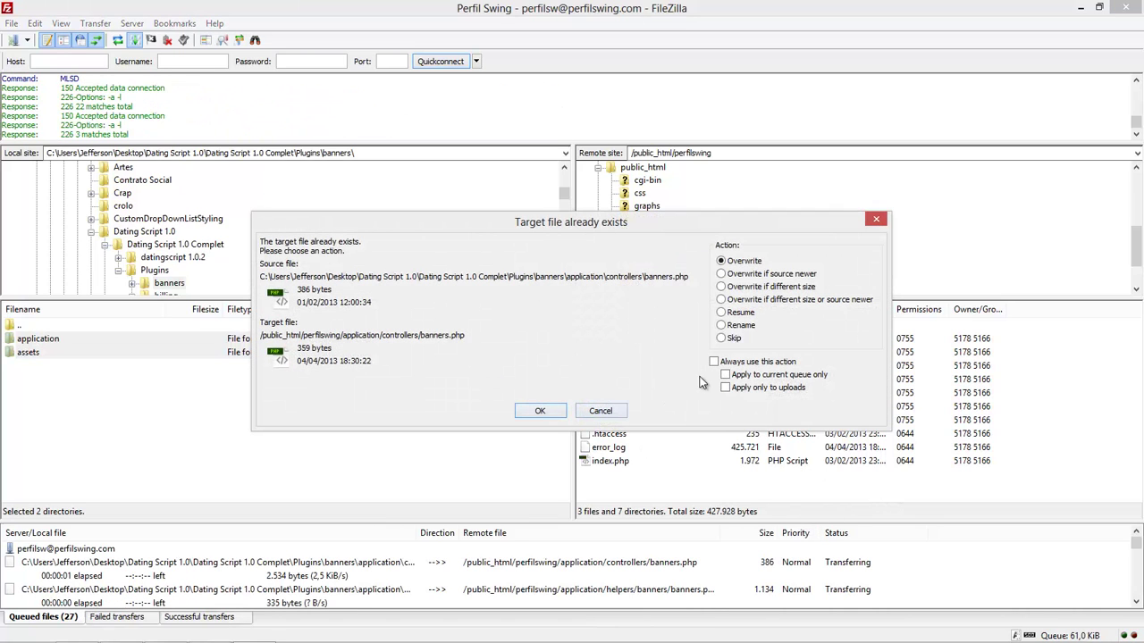
Step: Overwrite existing files, with Always use this action and Apply to current queue only ticked
{"action": "left_click", "coordinate": [713, 361]}
{"action": "left_click", "coordinate": [724, 374]}
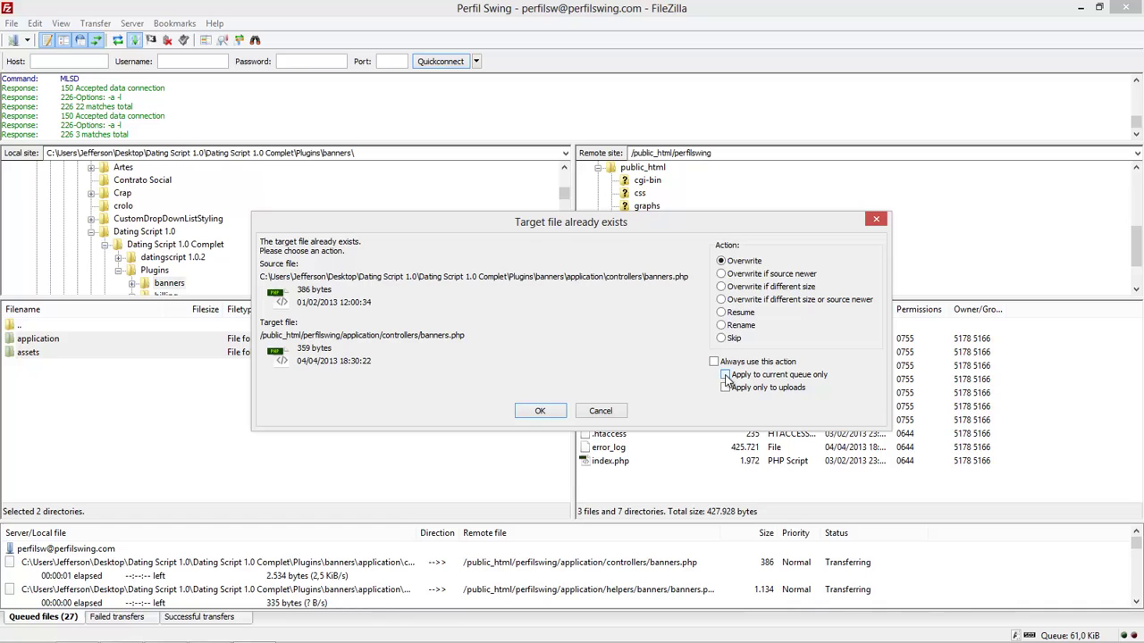
{"action": "left_click", "coordinate": [556, 411]}
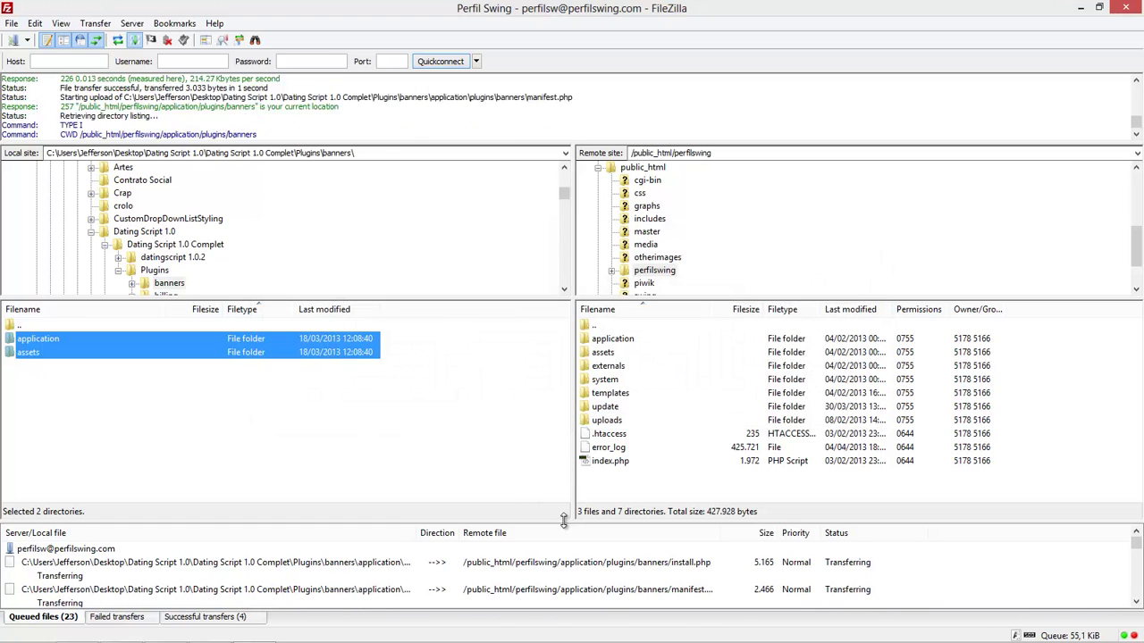
{"action": "left_click_drag", "start_coordinate": [563, 516], "coordinate": [564, 459]}
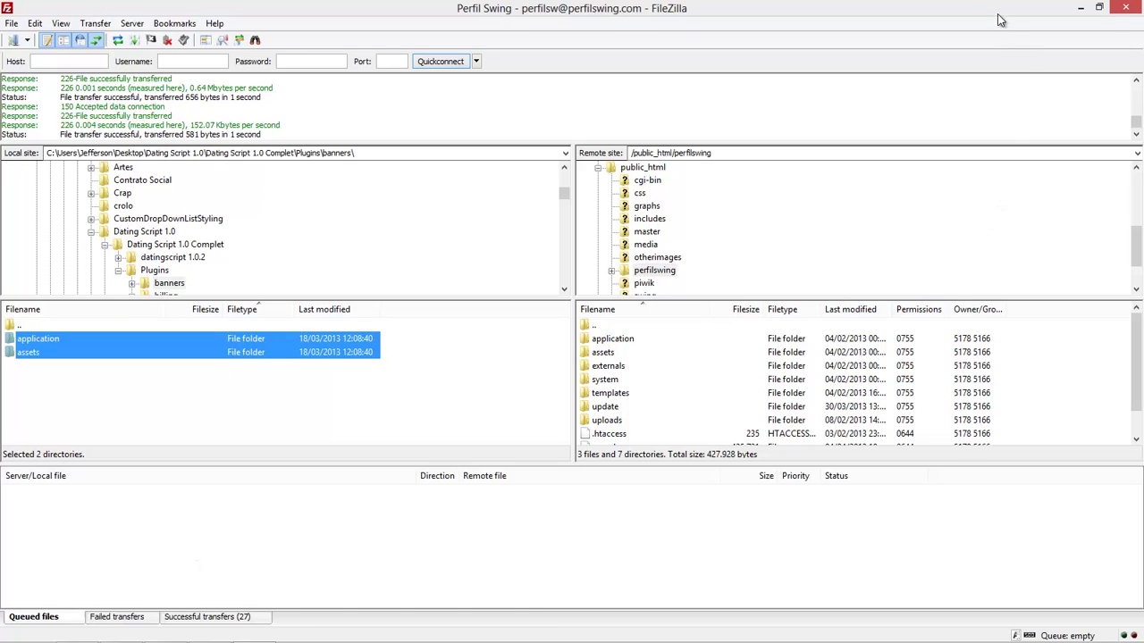
Step: Close FileZilla and open System > Plugins in the DatingScript admin tab of Firefox
{"action": "left_click", "coordinate": [1125, 7]}
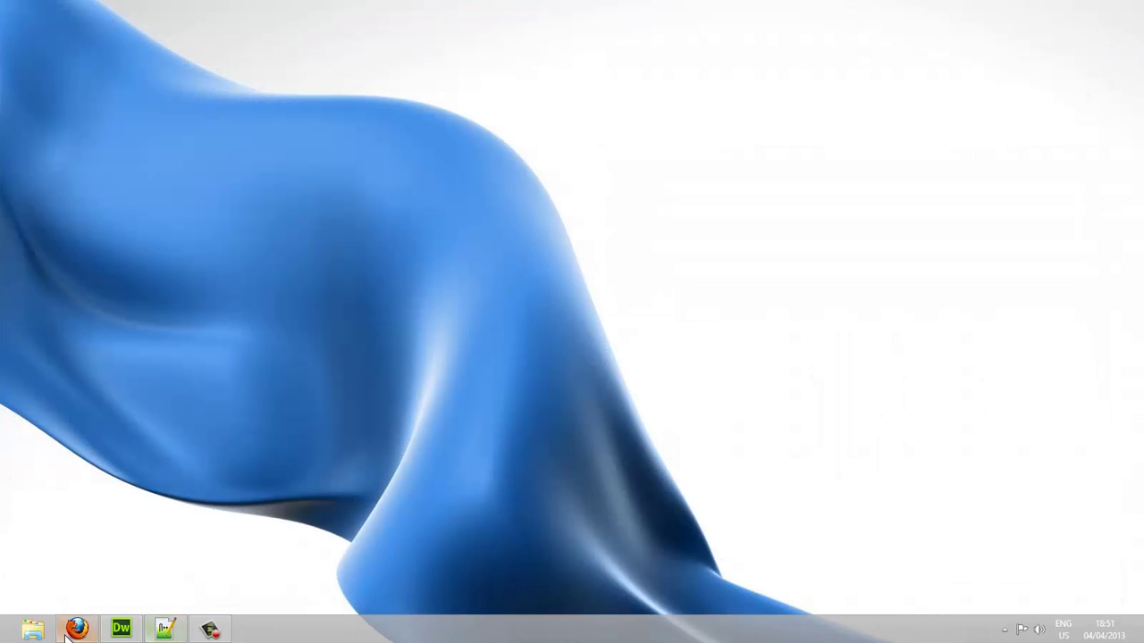
{"action": "left_click", "coordinate": [77, 631]}
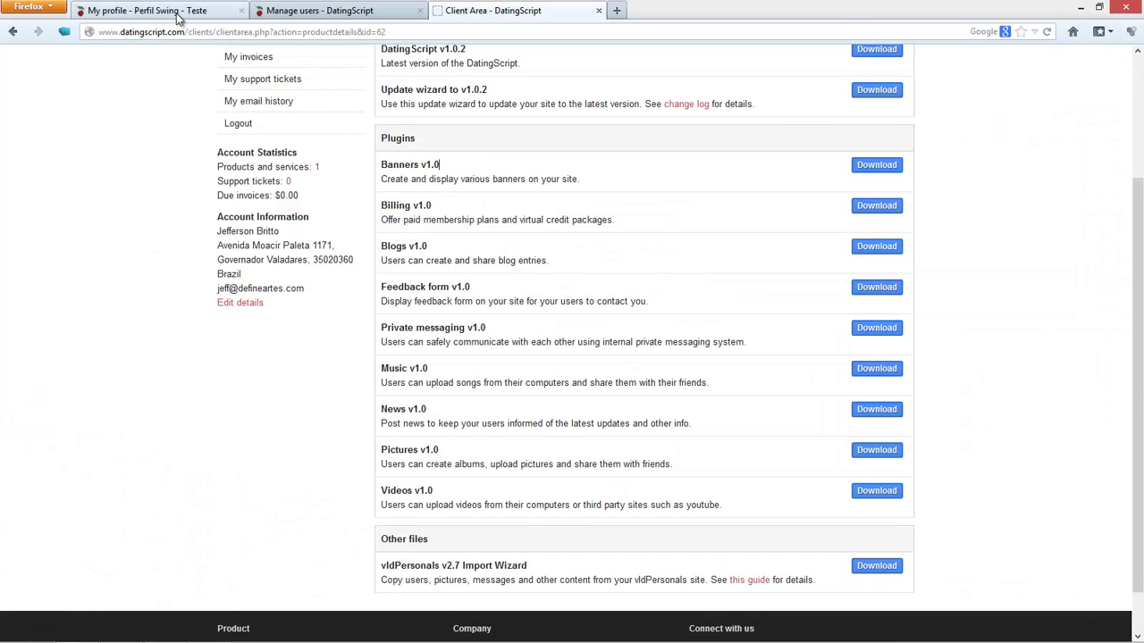
{"action": "left_click", "coordinate": [175, 12]}
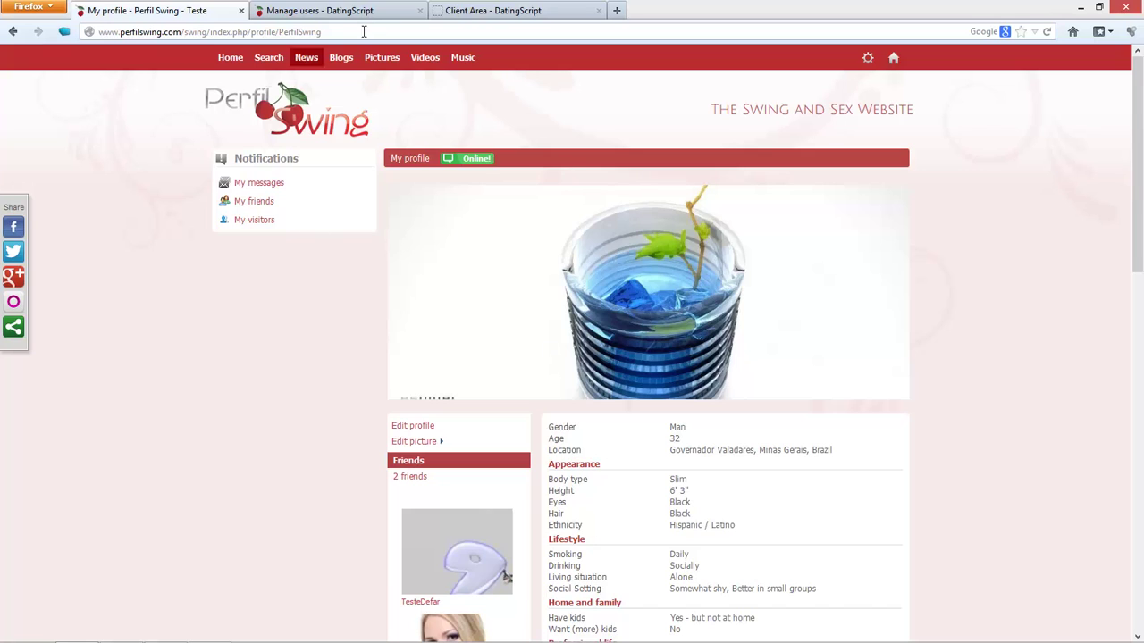
{"action": "left_click", "coordinate": [317, 12]}
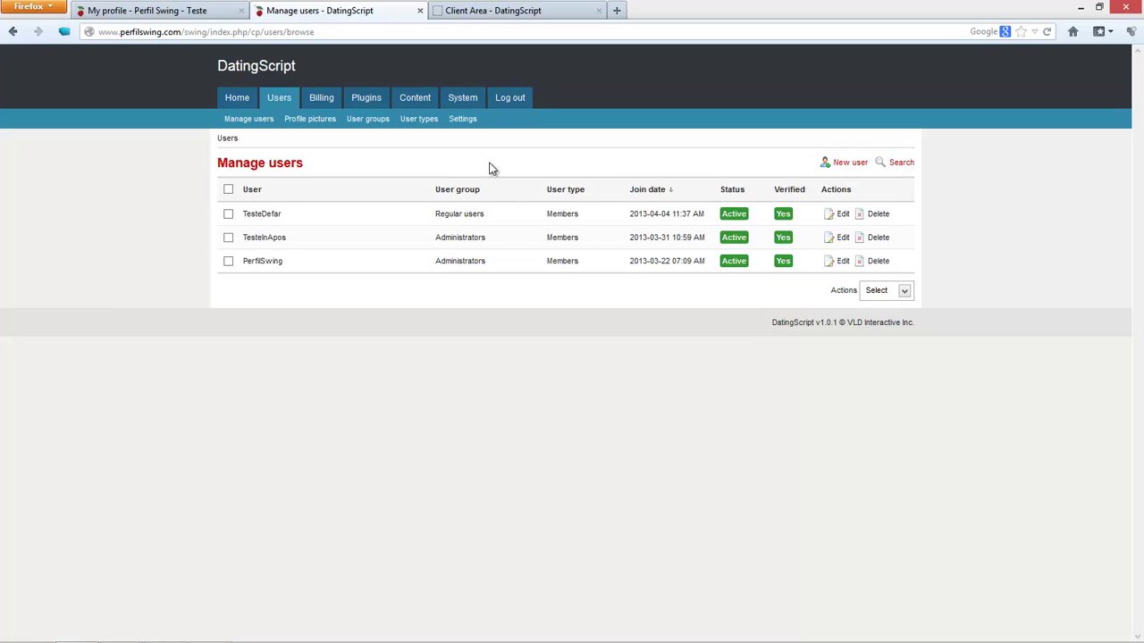
{"action": "mouse_move", "coordinate": [468, 102]}
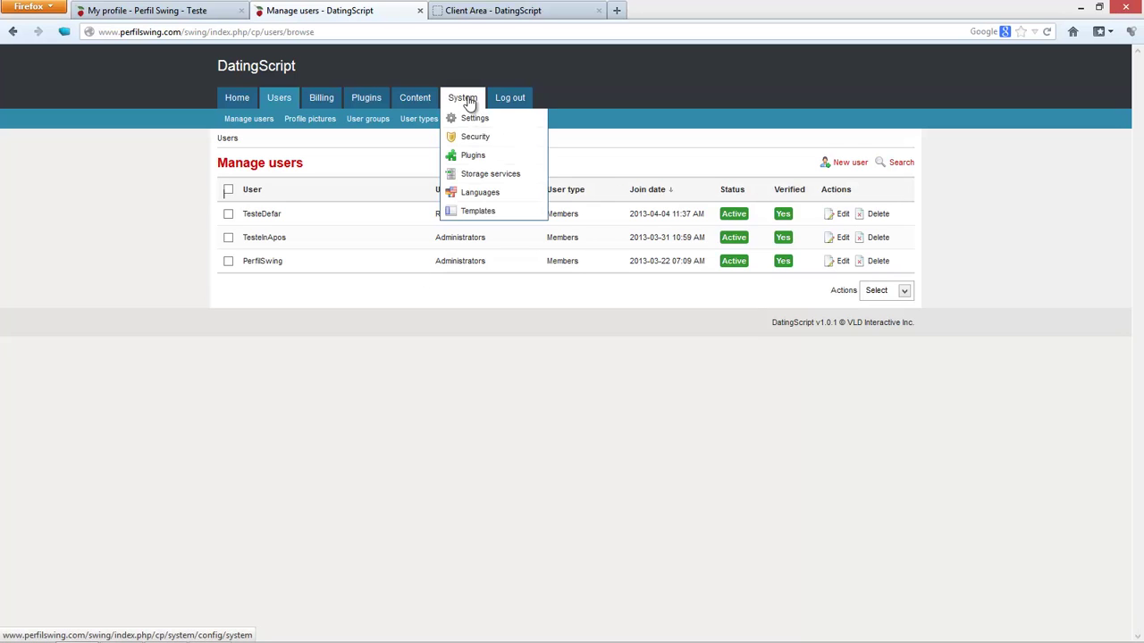
{"action": "left_click", "coordinate": [475, 157]}
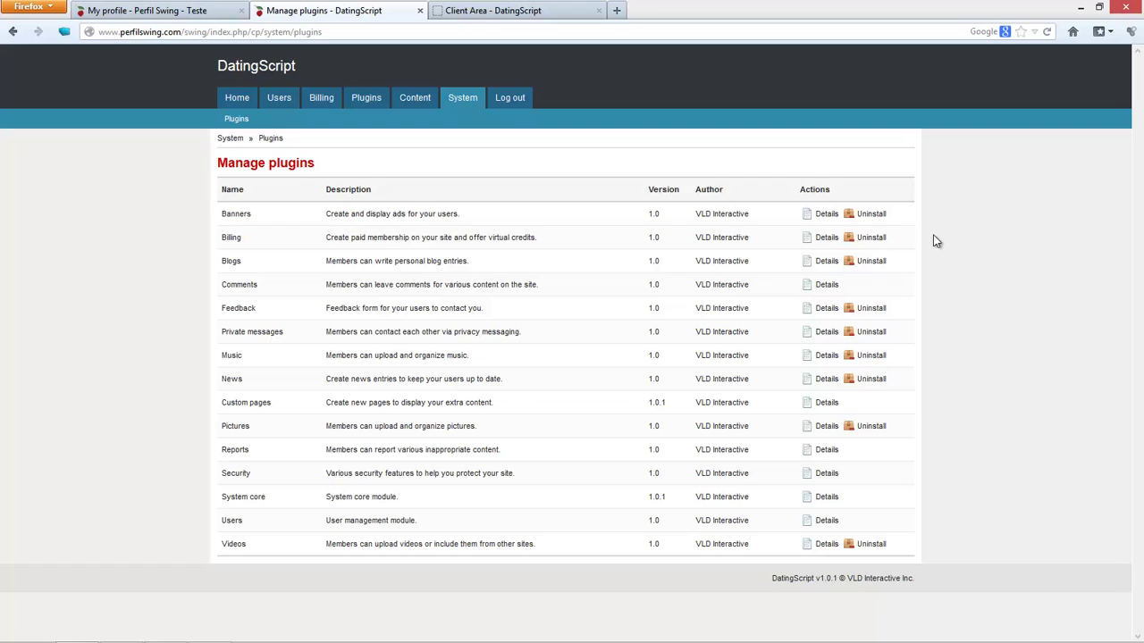
Step: Uninstall and reinstall the Banners plugin, then open Content > Banners
{"action": "left_click", "coordinate": [870, 215]}
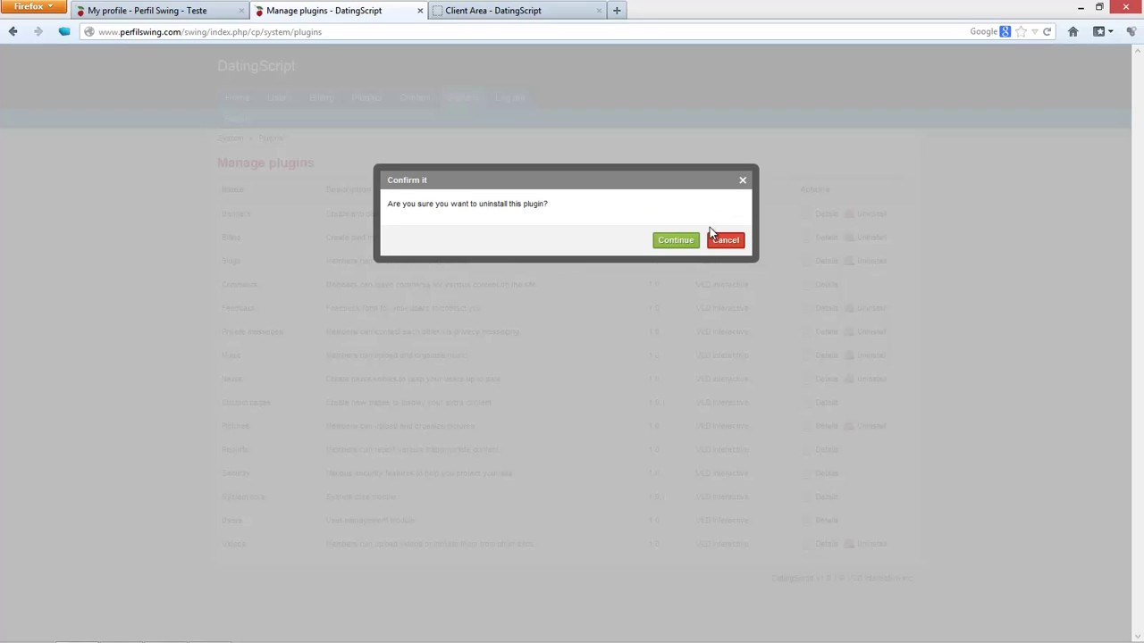
{"action": "left_click", "coordinate": [678, 241]}
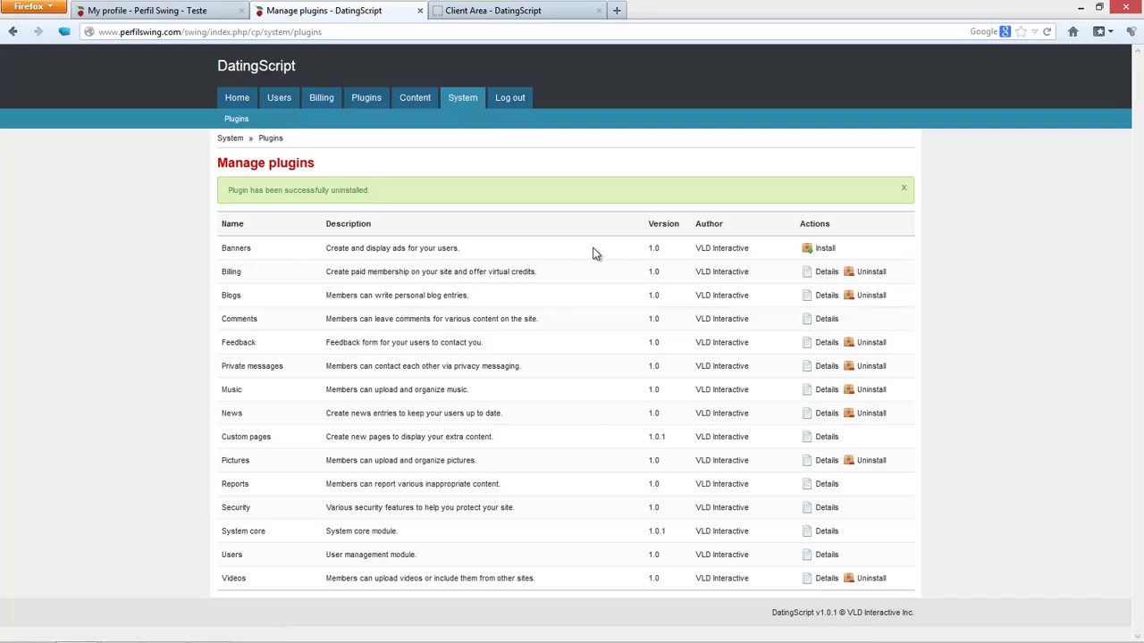
{"action": "left_click", "coordinate": [824, 253]}
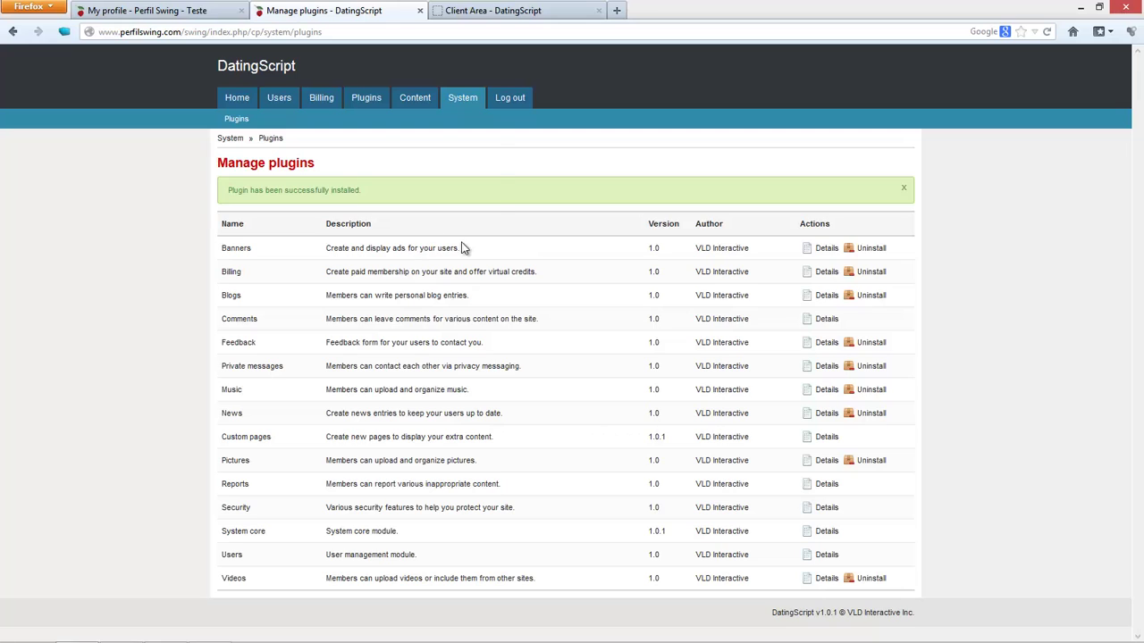
{"action": "mouse_move", "coordinate": [419, 100]}
{"action": "left_click", "coordinate": [429, 123]}
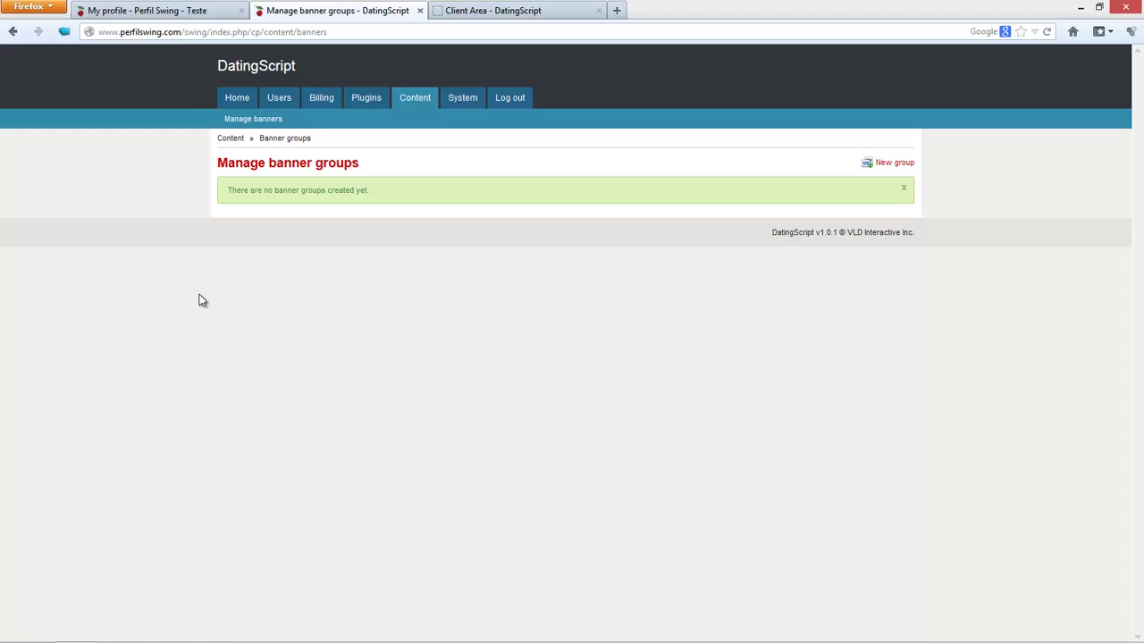
{"action": "left_click", "coordinate": [179, 12]}
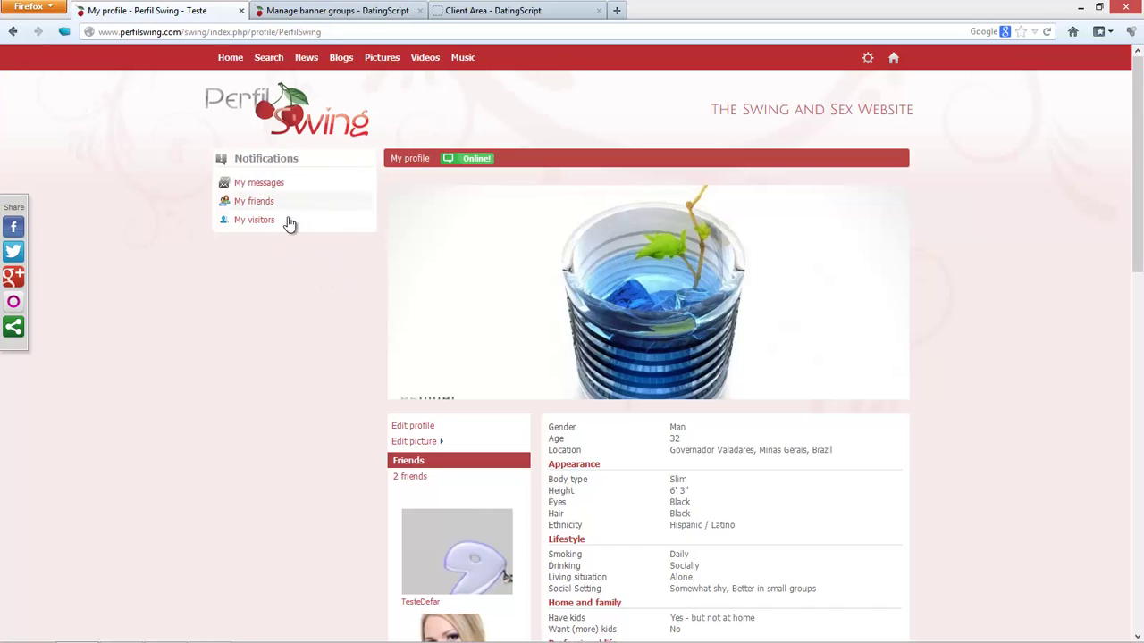
{"action": "left_click", "coordinate": [487, 11]}
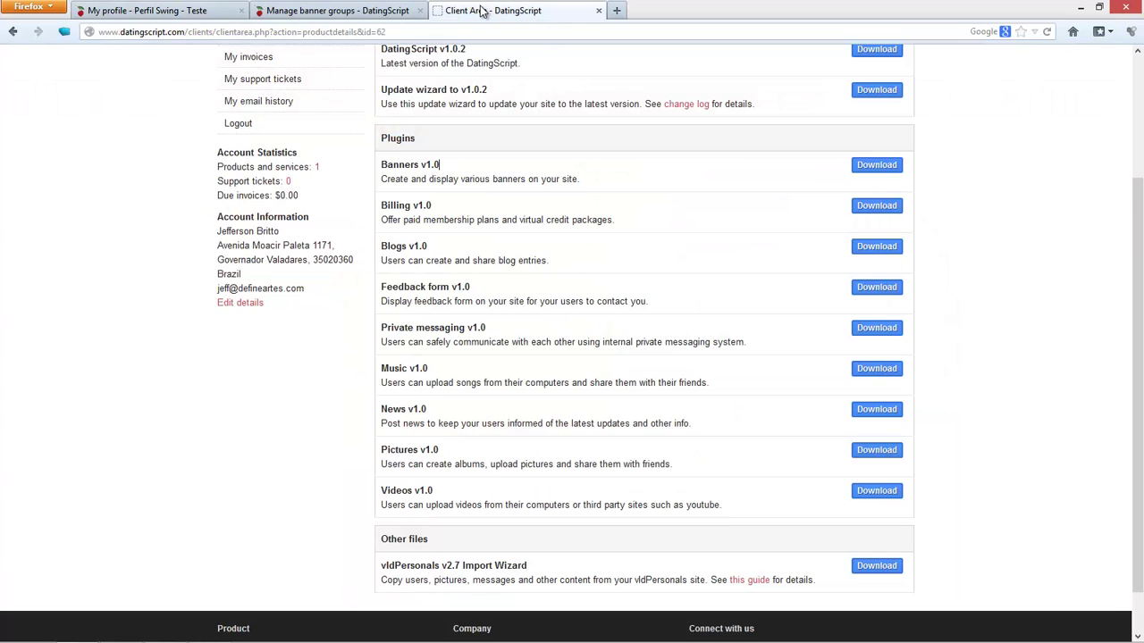
{"action": "left_click", "coordinate": [354, 10]}
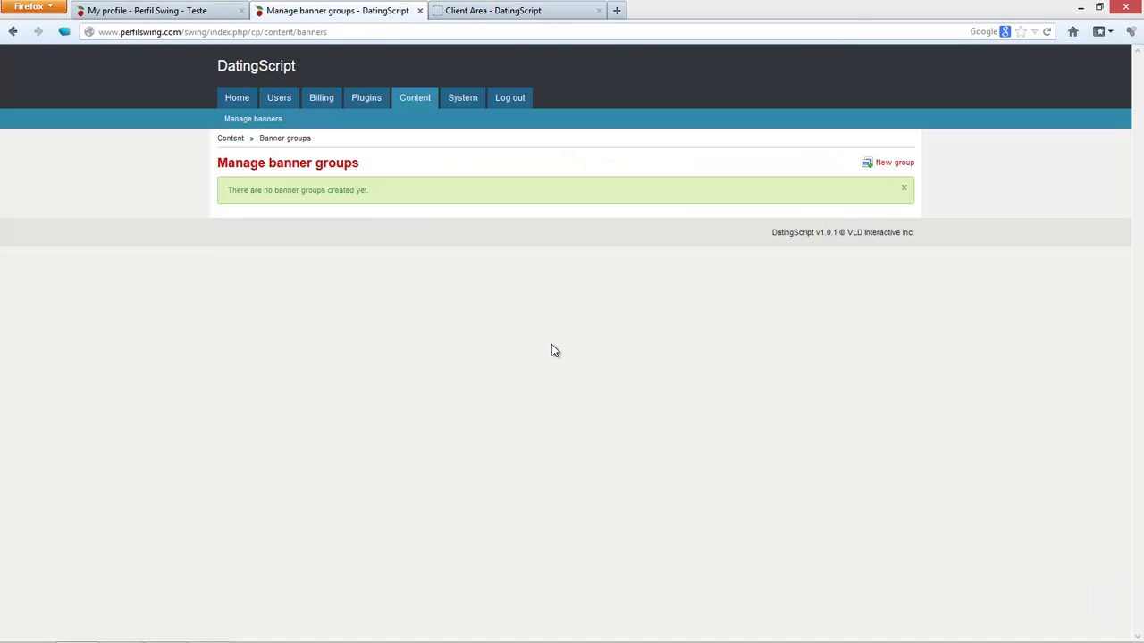
Step: Create a banner group named 'Sidebar' with keyword 'sidebar' and open its Banners list
{"action": "left_click", "coordinate": [898, 168]}
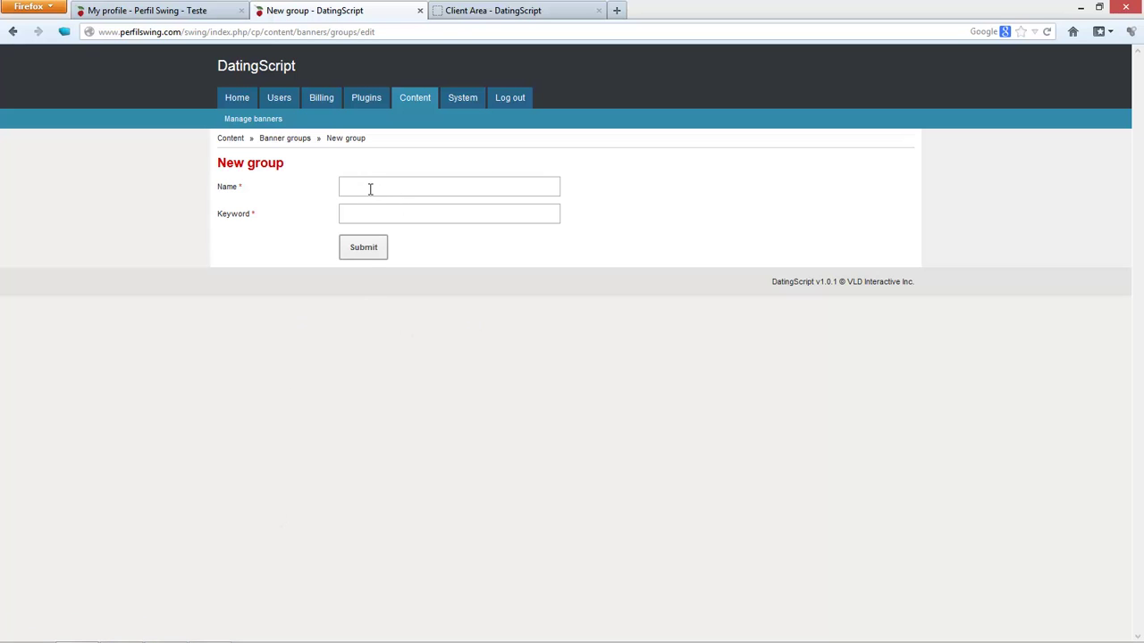
{"action": "left_click", "coordinate": [368, 187]}
{"action": "type", "text": "Sidebar"}
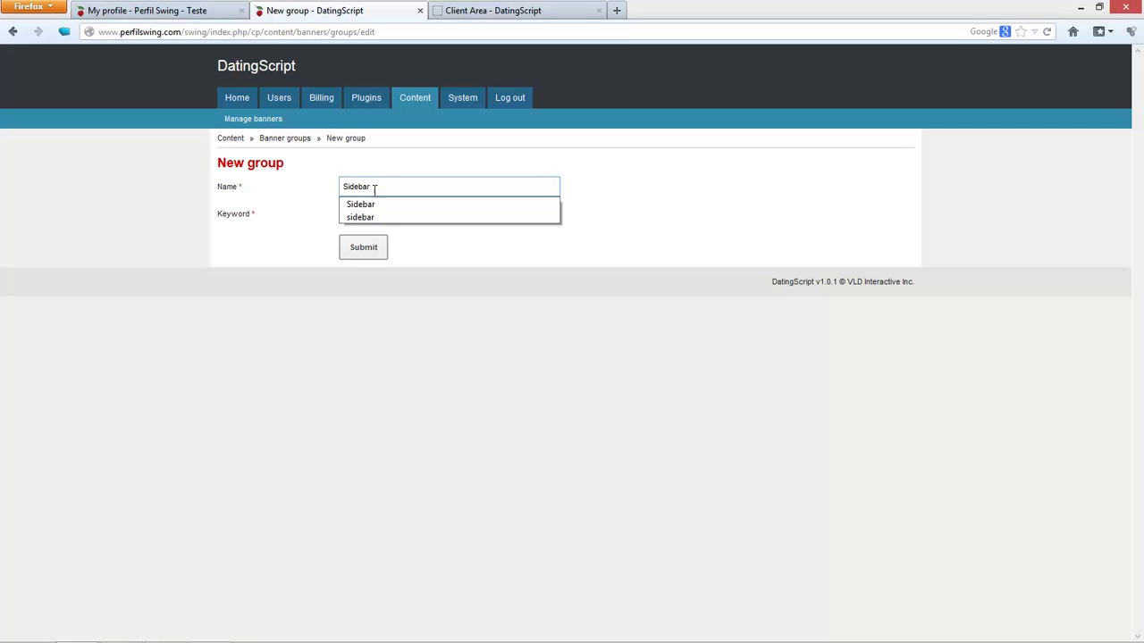
{"action": "left_click", "coordinate": [420, 203]}
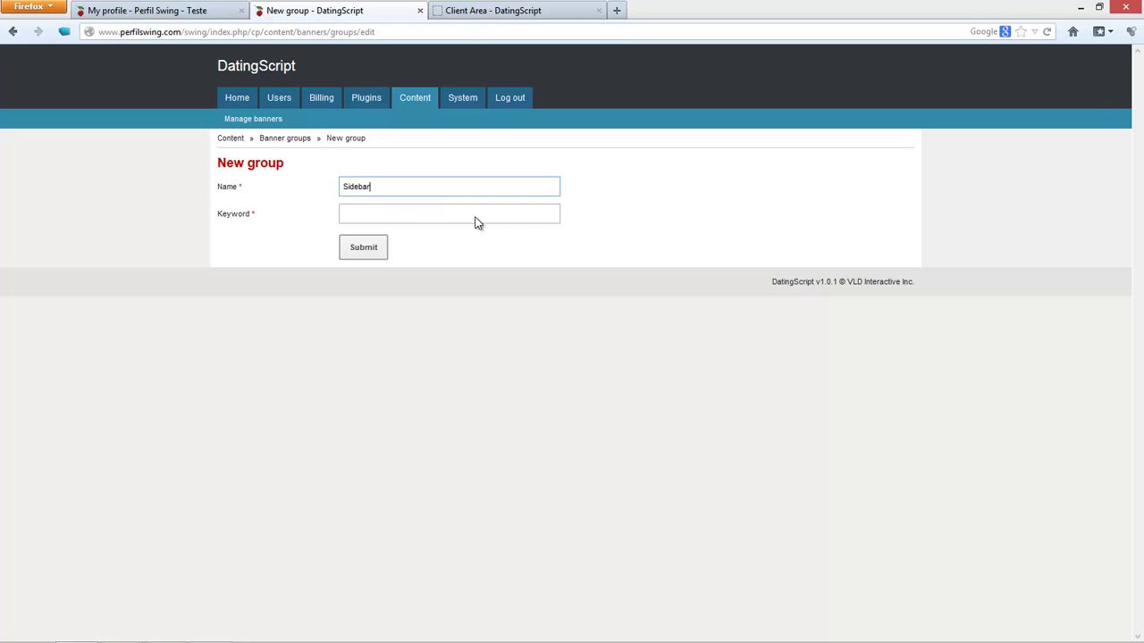
{"action": "left_click", "coordinate": [394, 217]}
{"action": "left_click", "coordinate": [382, 215]}
{"action": "type", "text": "sidebar"}
{"action": "left_click", "coordinate": [385, 345]}
{"action": "left_click", "coordinate": [364, 251]}
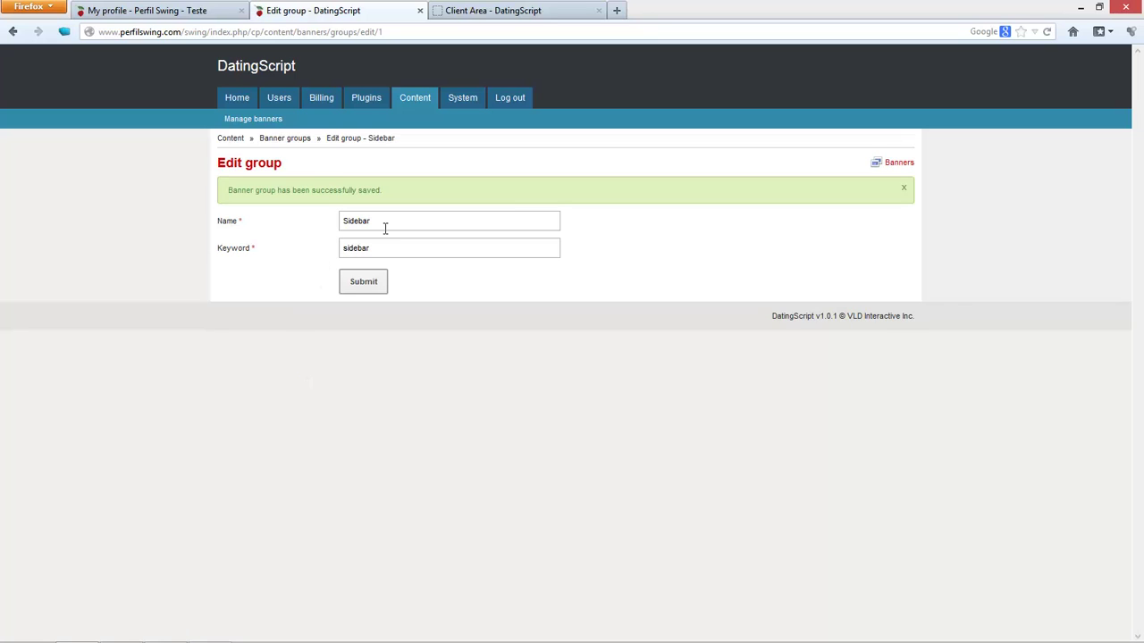
{"action": "left_click", "coordinate": [899, 169]}
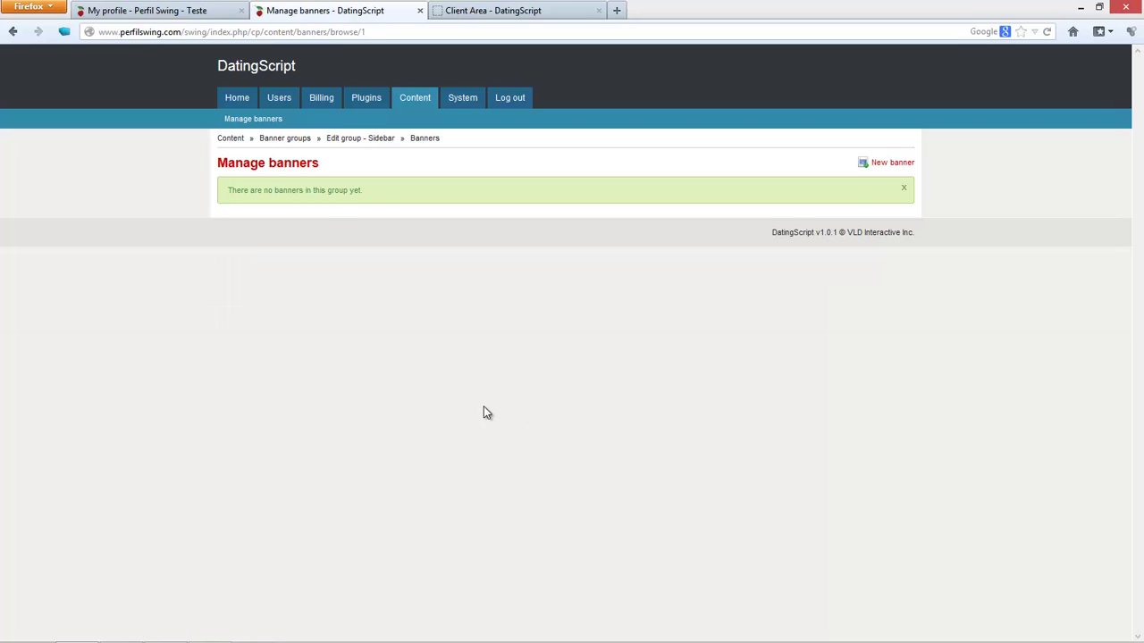
Step: Start a new banner and copy the banner HTML code from the text editor
{"action": "left_click", "coordinate": [893, 164]}
{"action": "left_click", "coordinate": [163, 631]}
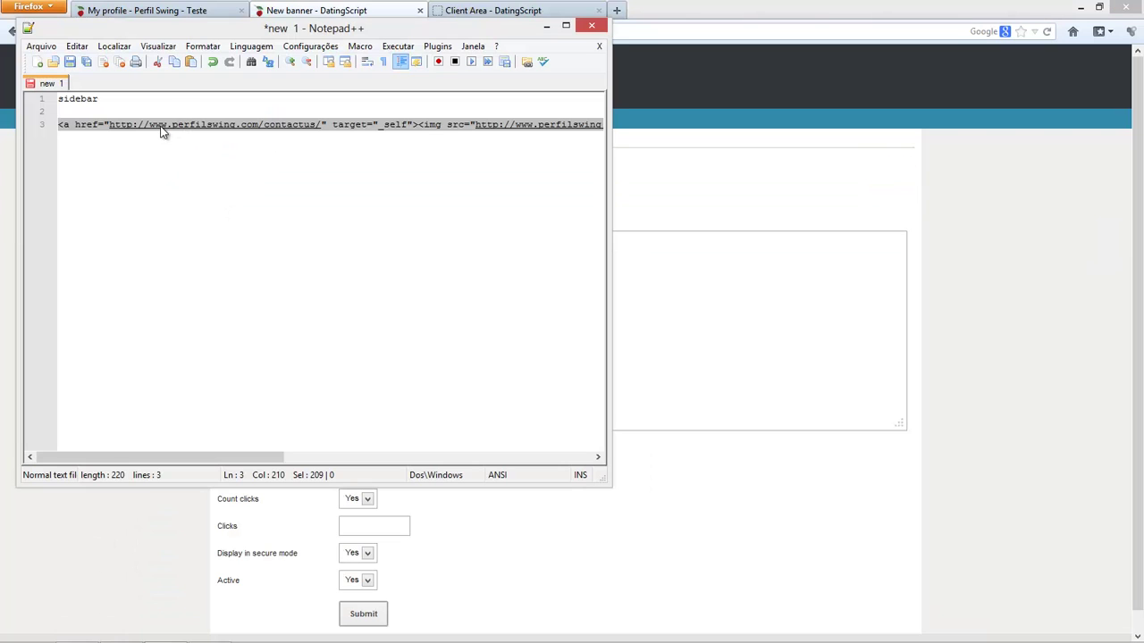
{"action": "right_click", "coordinate": [356, 121]}
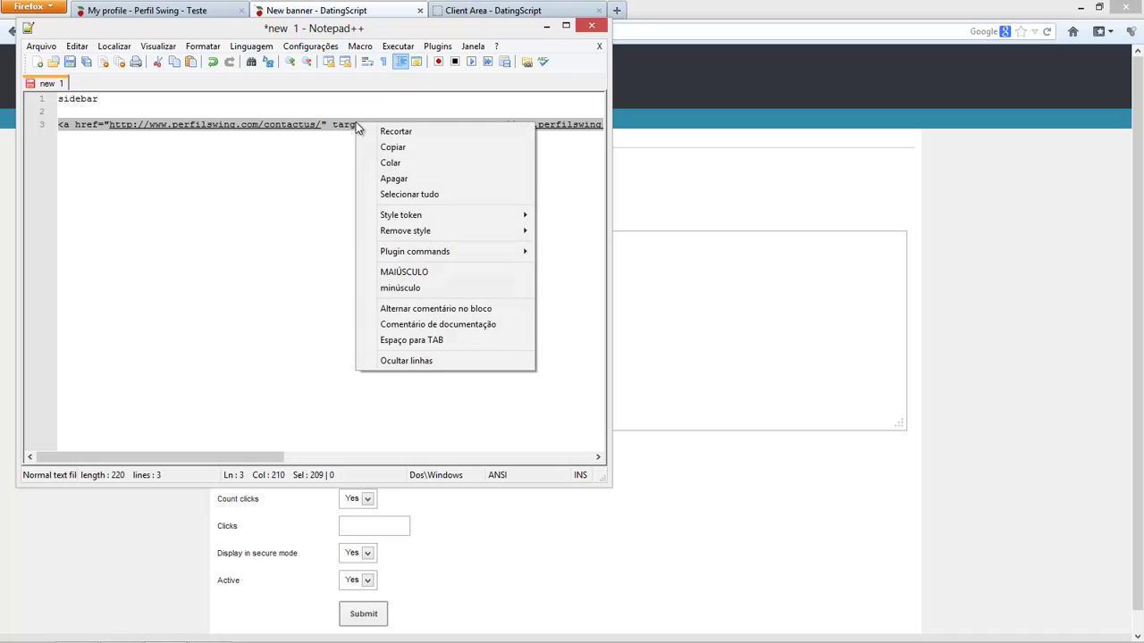
{"action": "left_click", "coordinate": [398, 150]}
{"action": "left_click", "coordinate": [545, 28]}
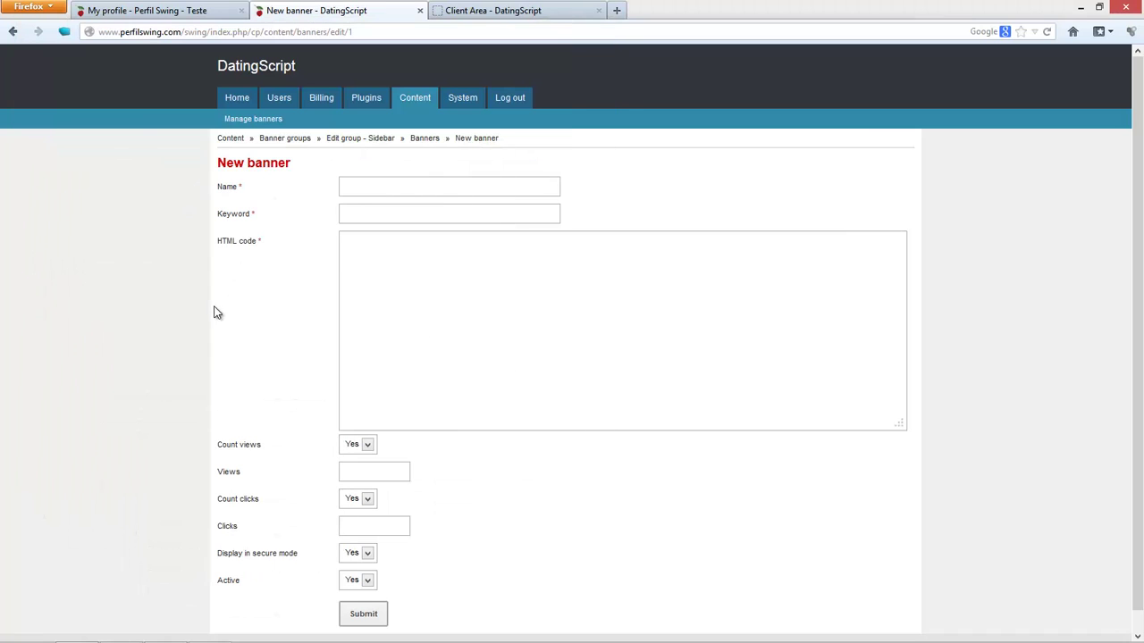
Step: Save banner 'PerfilSwing' with keyword 'perfilswing' and the pasted anuncieaqui.gif HTML code
{"action": "left_click", "coordinate": [352, 185]}
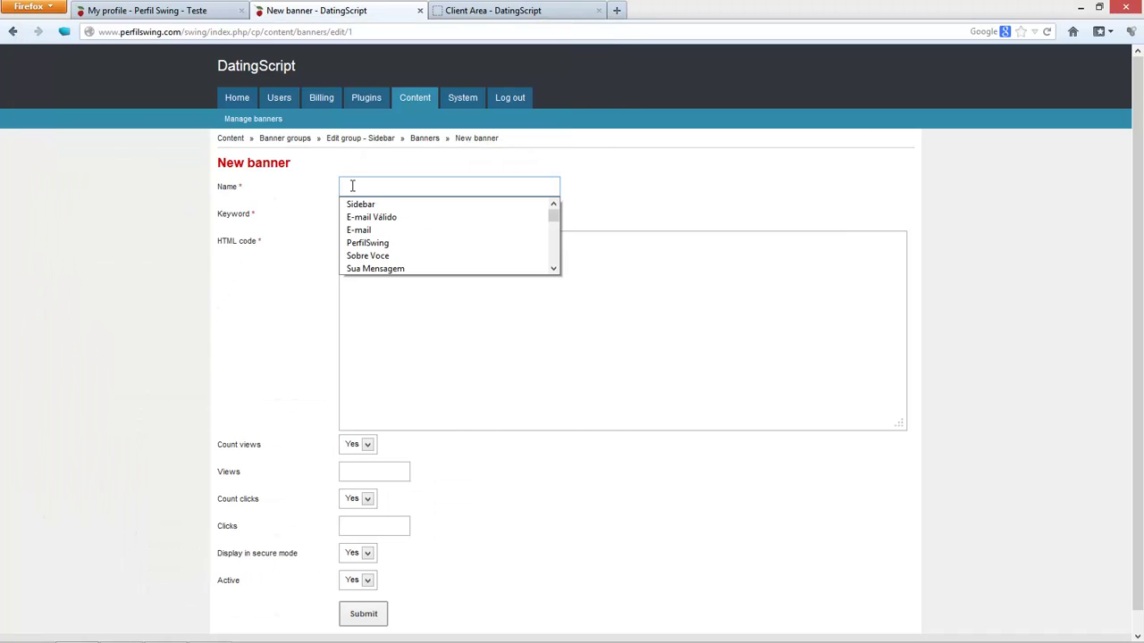
{"action": "type", "text": "PerfilSwing"}
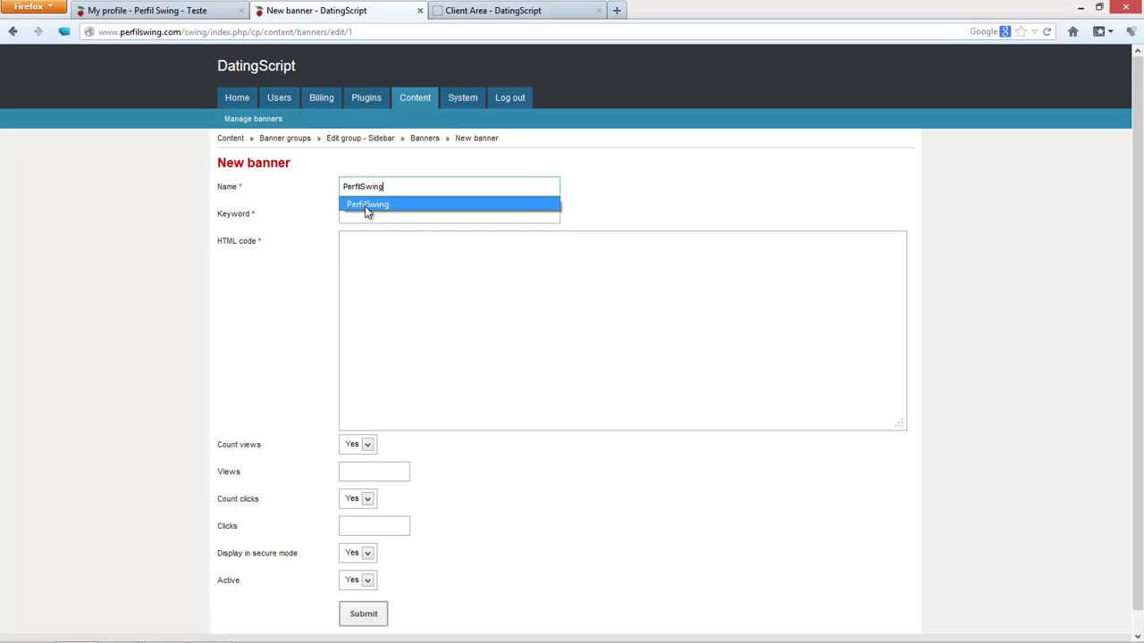
{"action": "left_click", "coordinate": [365, 205]}
{"action": "left_click", "coordinate": [362, 211]}
{"action": "type", "text": "perfilswing"}
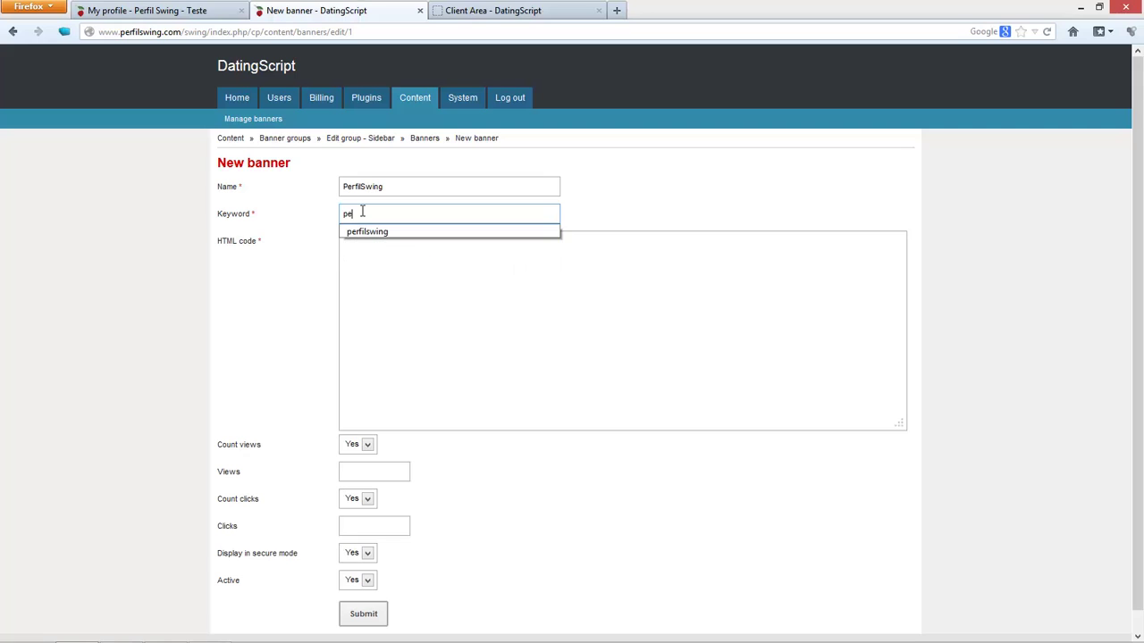
{"action": "left_click", "coordinate": [375, 273]}
{"action": "left_click", "coordinate": [397, 274]}
{"action": "type", "text": "<a href=\"http://www.perfilswing.com/contactus/\" target=\"_self\"><img src=\"http://www.perfilswing.com/graphs/banners/anuncieaqui.gif\" border=\"0\" align=\"center\" alt=\"Ganhe exposição. Anuncie no Perfil Swing\"></a>"}
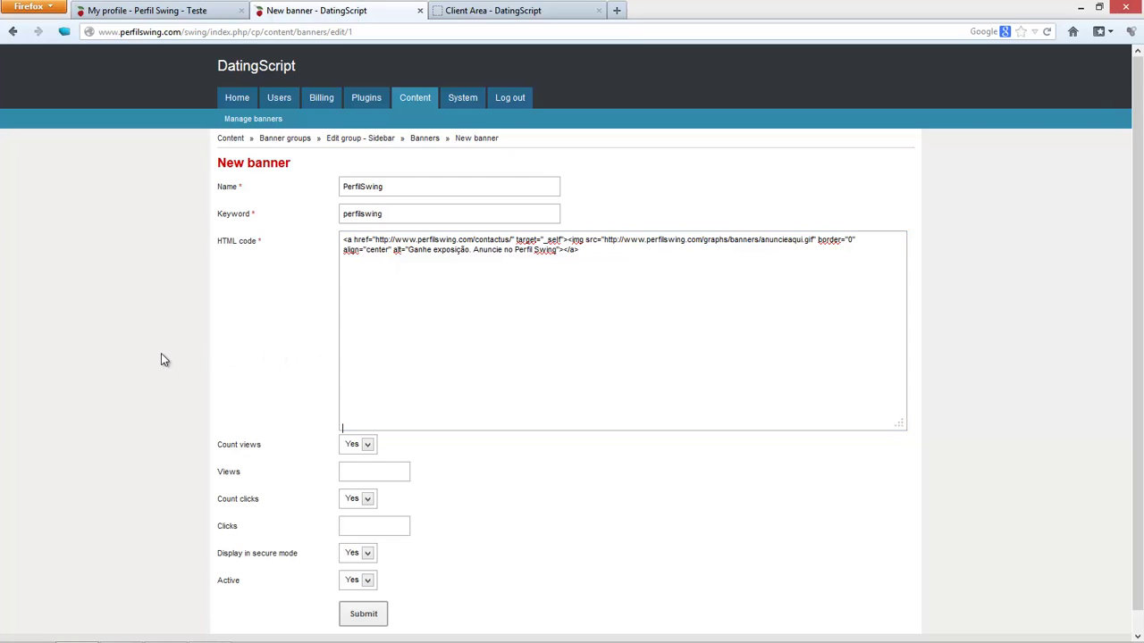
{"action": "scroll", "coordinate": [159, 370], "scroll_direction": "down", "scroll_amount": 1}
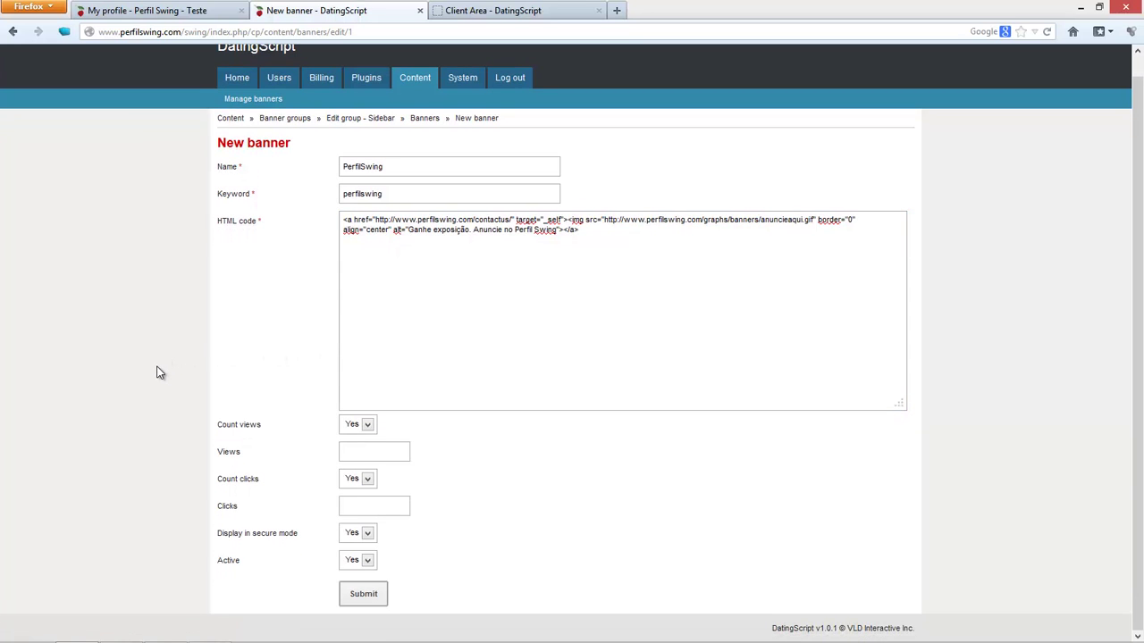
{"action": "left_click", "coordinate": [363, 594]}
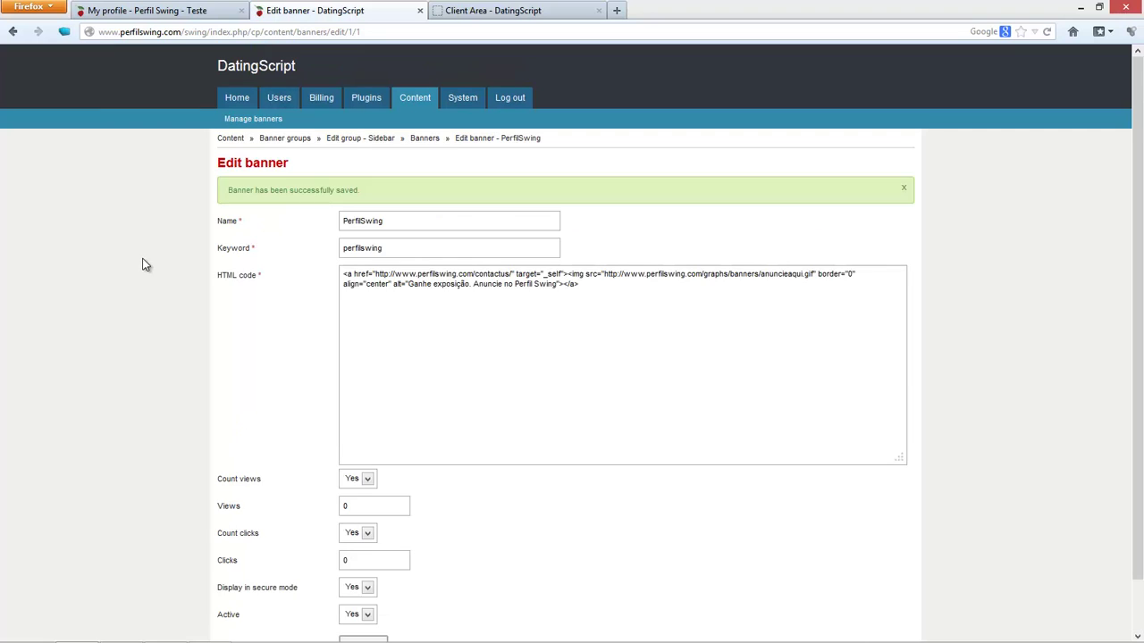
Step: Dismiss the banner saved message and close the Client Area tab
{"action": "left_click", "coordinate": [905, 193]}
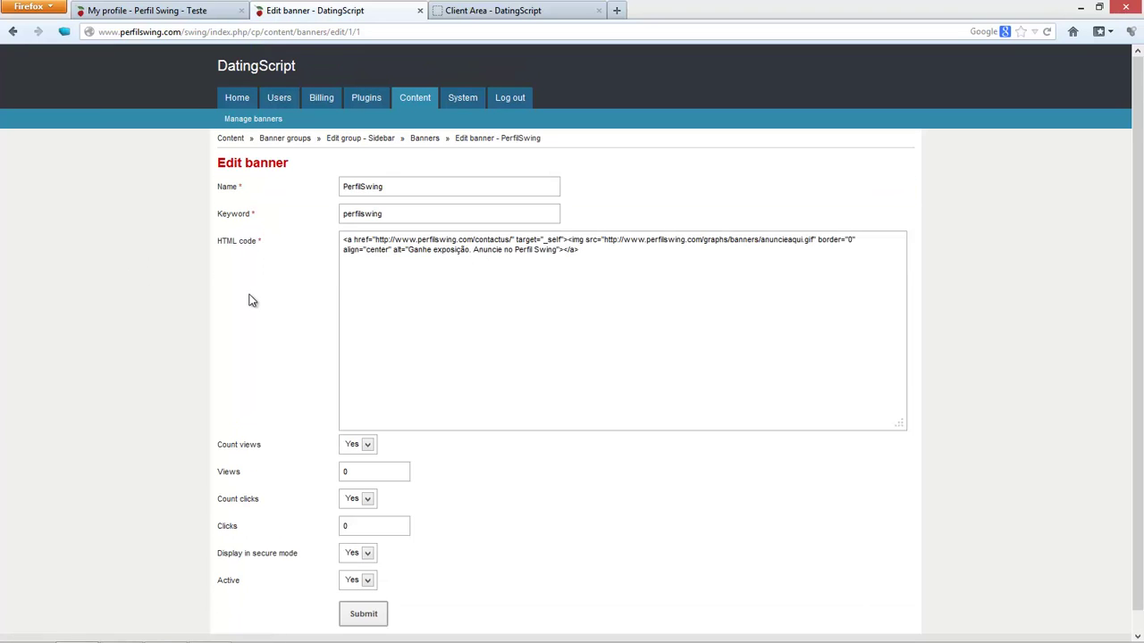
{"action": "left_click", "coordinate": [148, 11]}
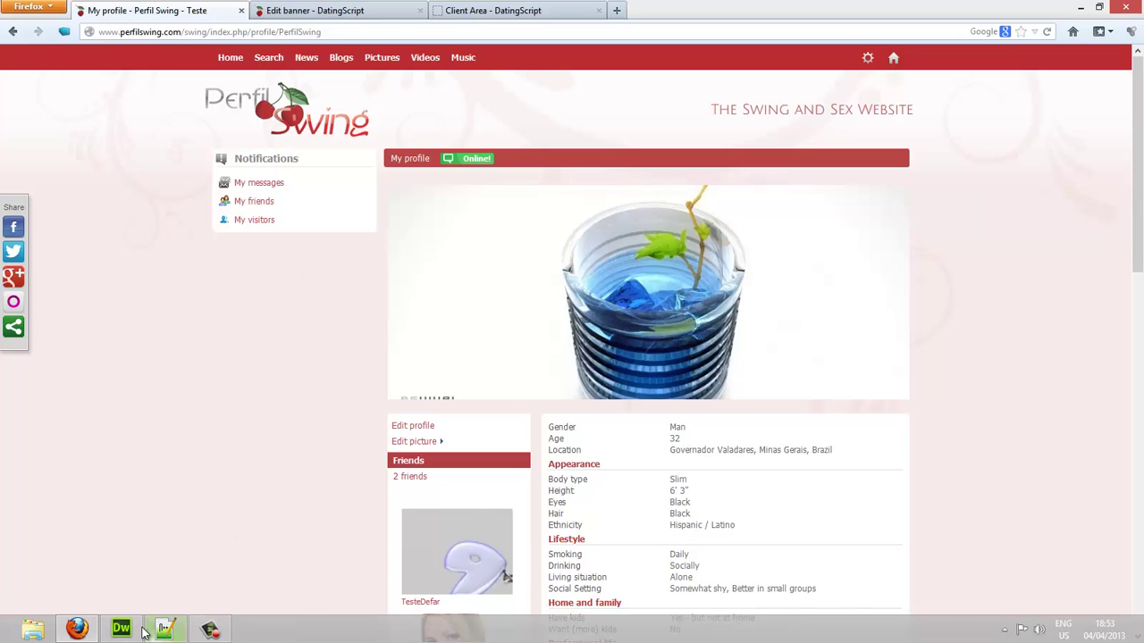
{"action": "left_click", "coordinate": [124, 629]}
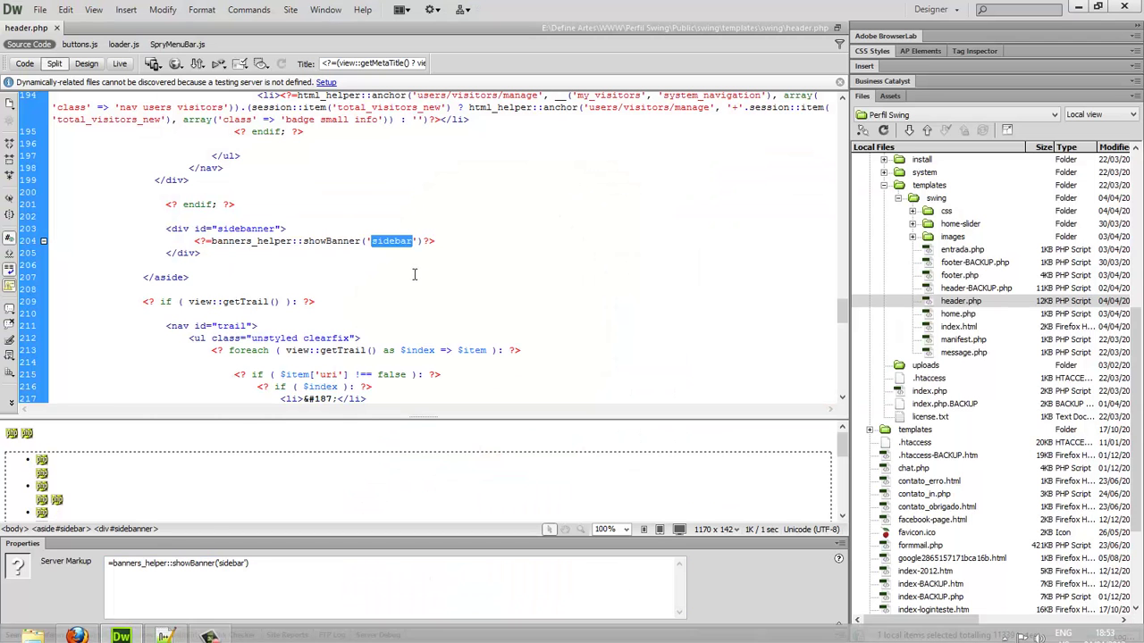
{"action": "left_click", "coordinate": [138, 633]}
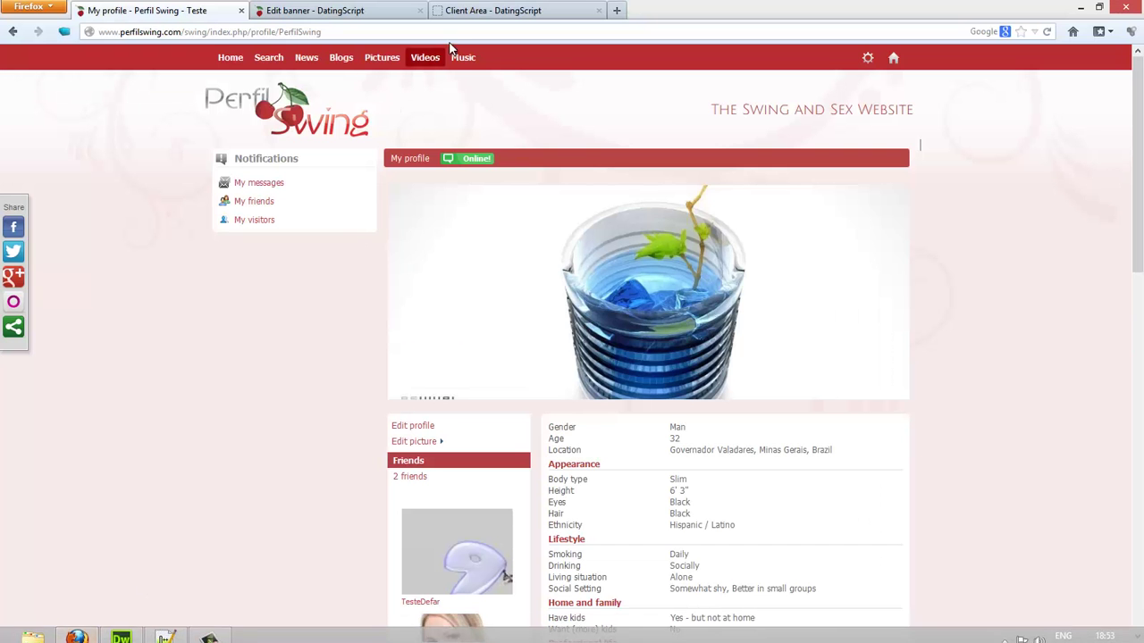
{"action": "left_click", "coordinate": [473, 13]}
{"action": "left_click", "coordinate": [350, 13]}
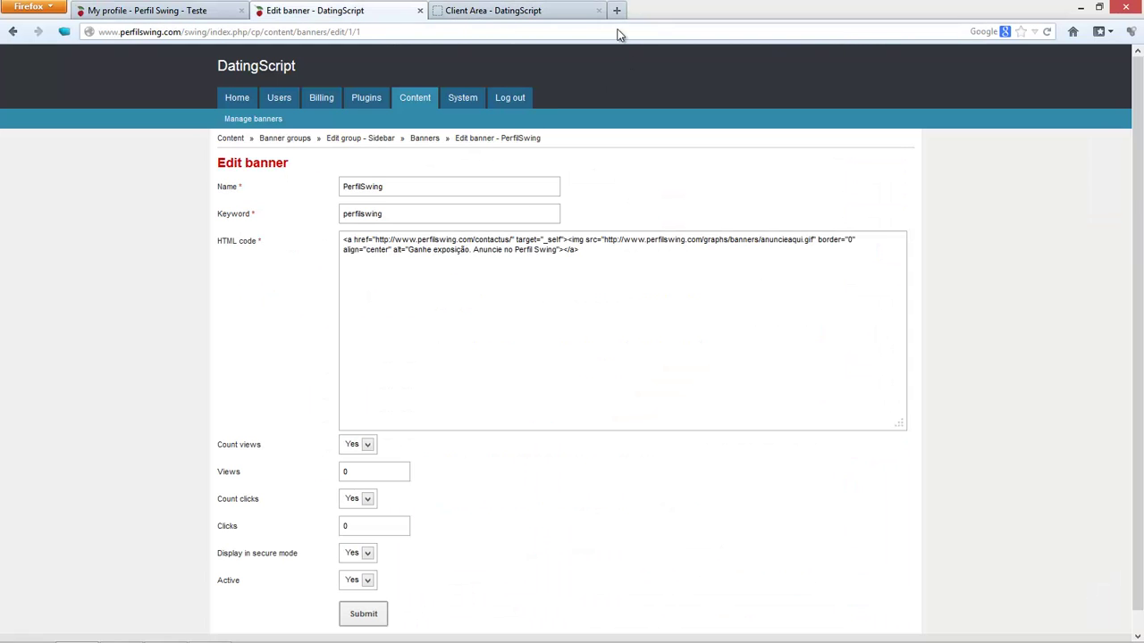
{"action": "left_click", "coordinate": [597, 10]}
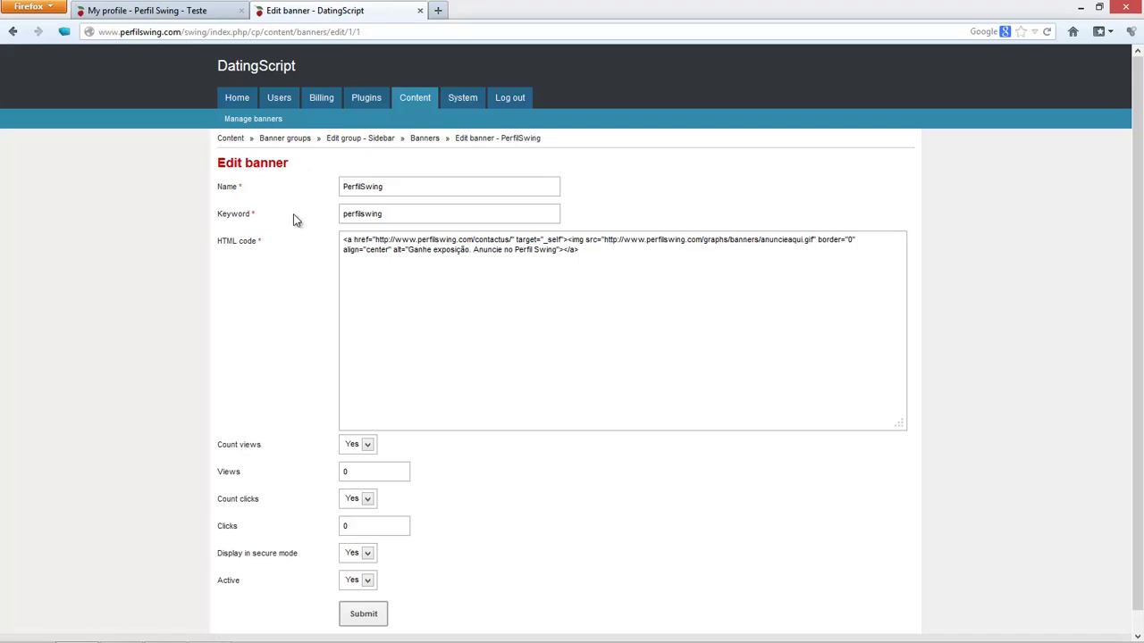
Step: Open the Sidebar group's edit page from Banner groups and select its keyword 'sidebar'
{"action": "left_click", "coordinate": [361, 139]}
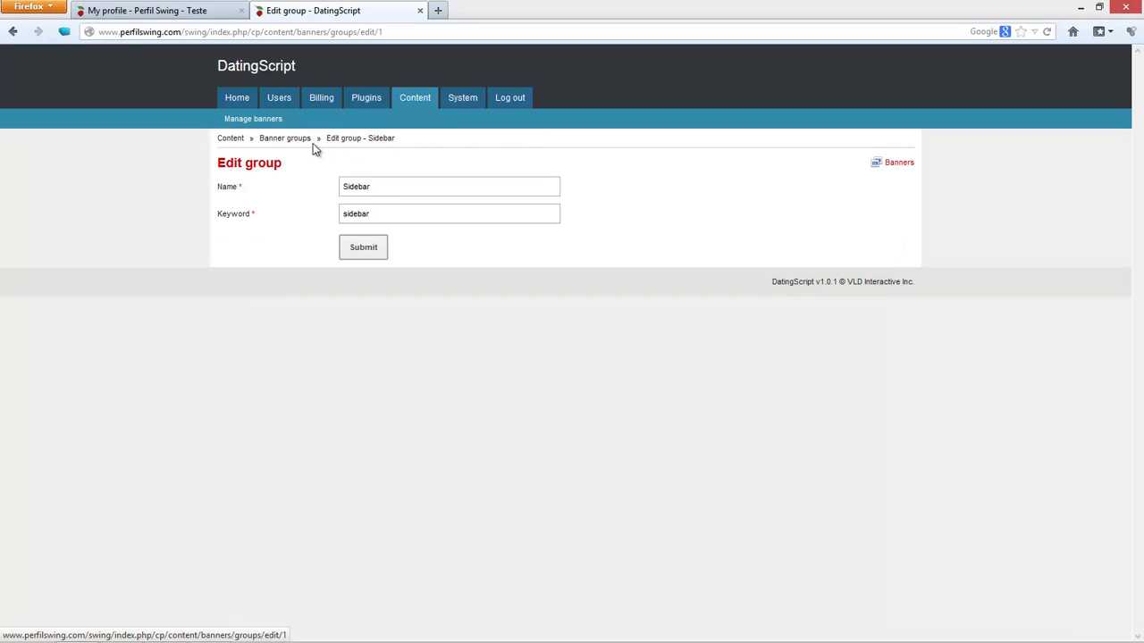
{"action": "left_click", "coordinate": [293, 141]}
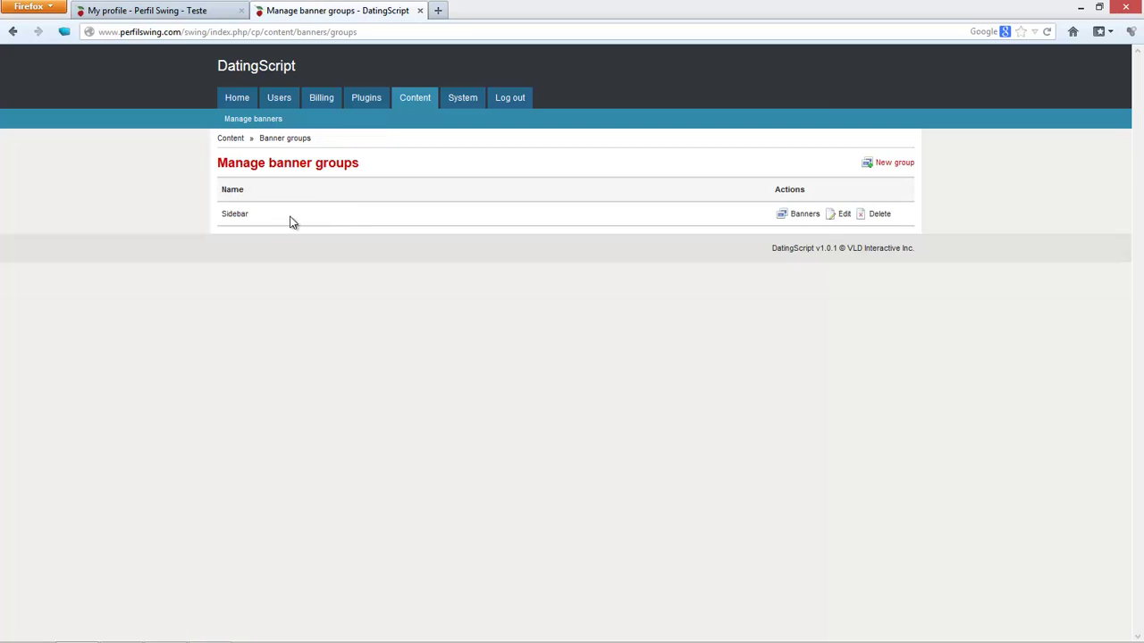
{"action": "left_click", "coordinate": [235, 215]}
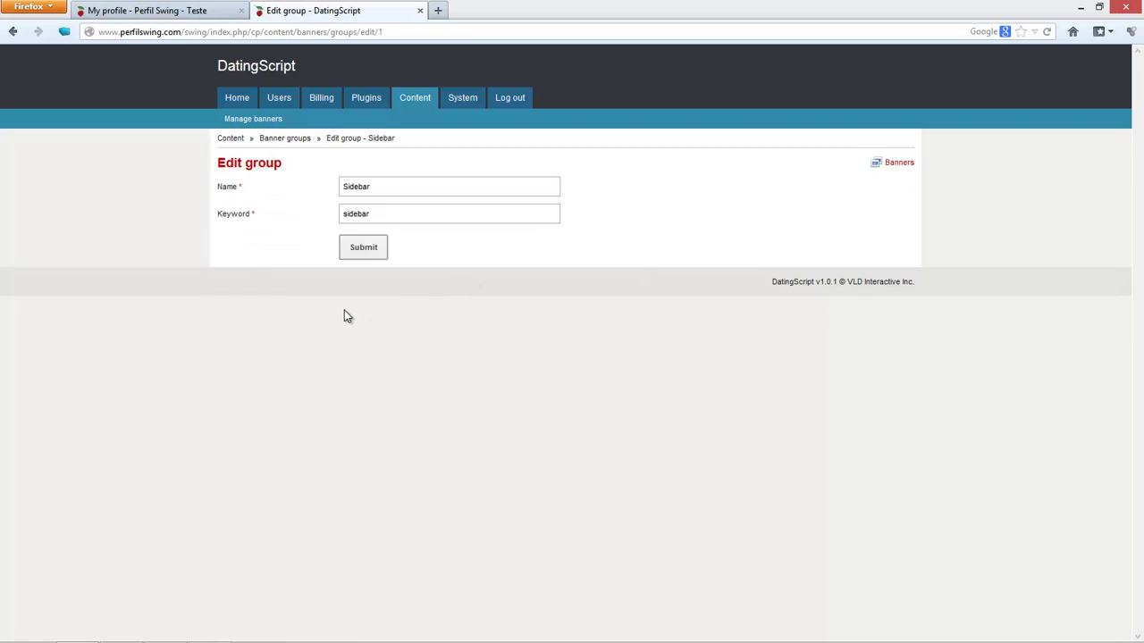
{"action": "double_click", "coordinate": [355, 220]}
{"action": "key", "text": "ctrl+c"}
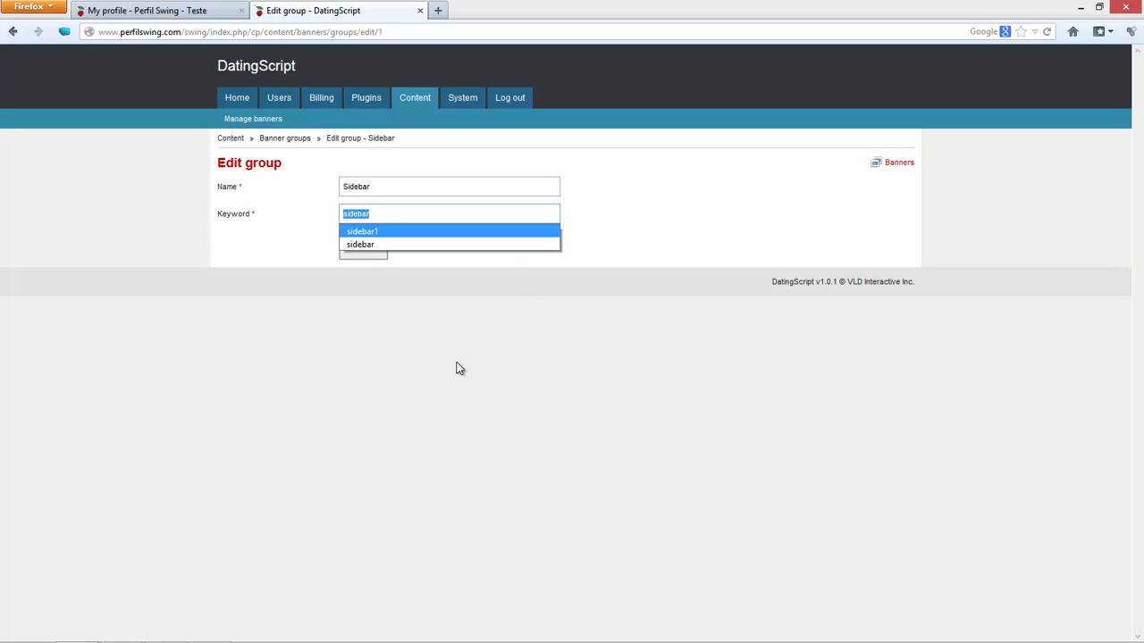
Step: Bring up Dreamweaver with the swing template's header.php selected
{"action": "mouse_move", "coordinate": [296, 635]}
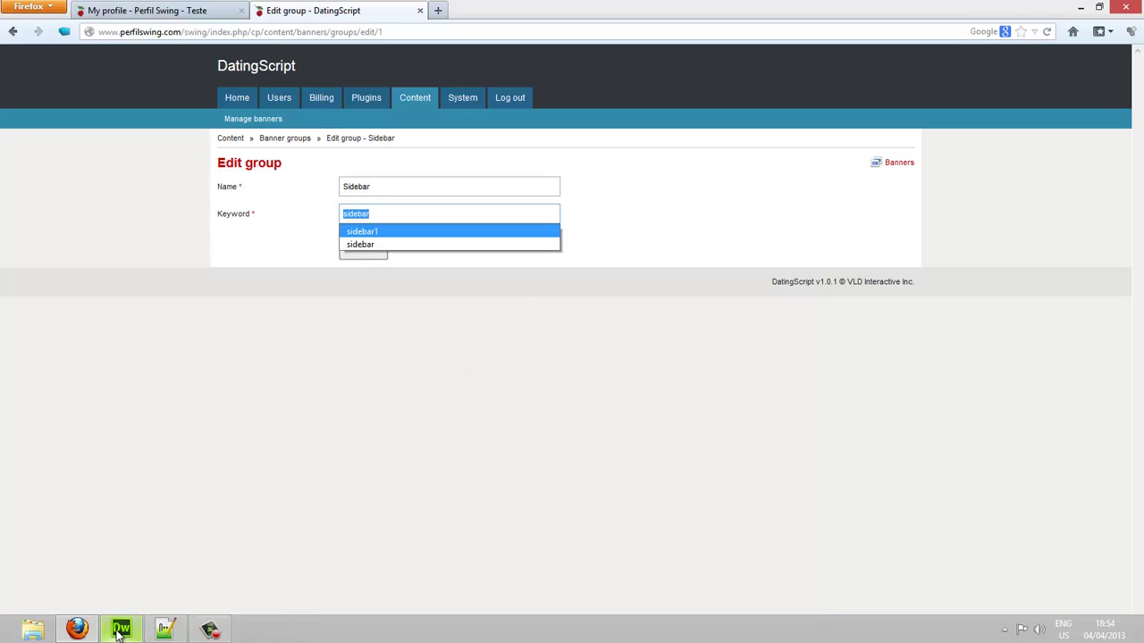
{"action": "left_click", "coordinate": [120, 631]}
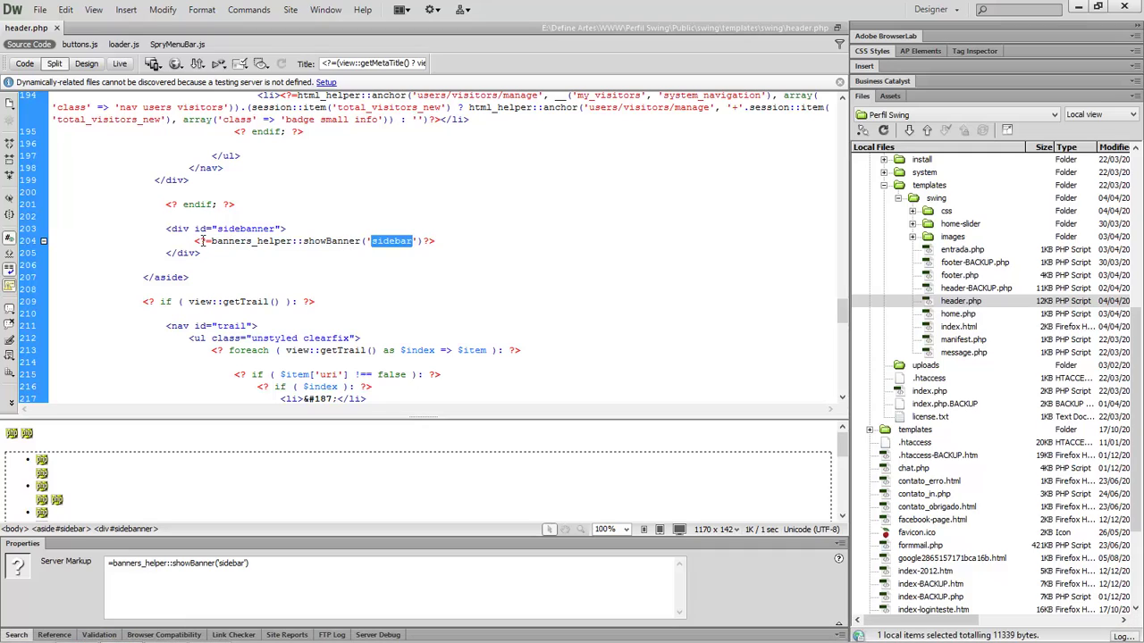
{"action": "left_click_drag", "start_coordinate": [194, 241], "coordinate": [276, 239]}
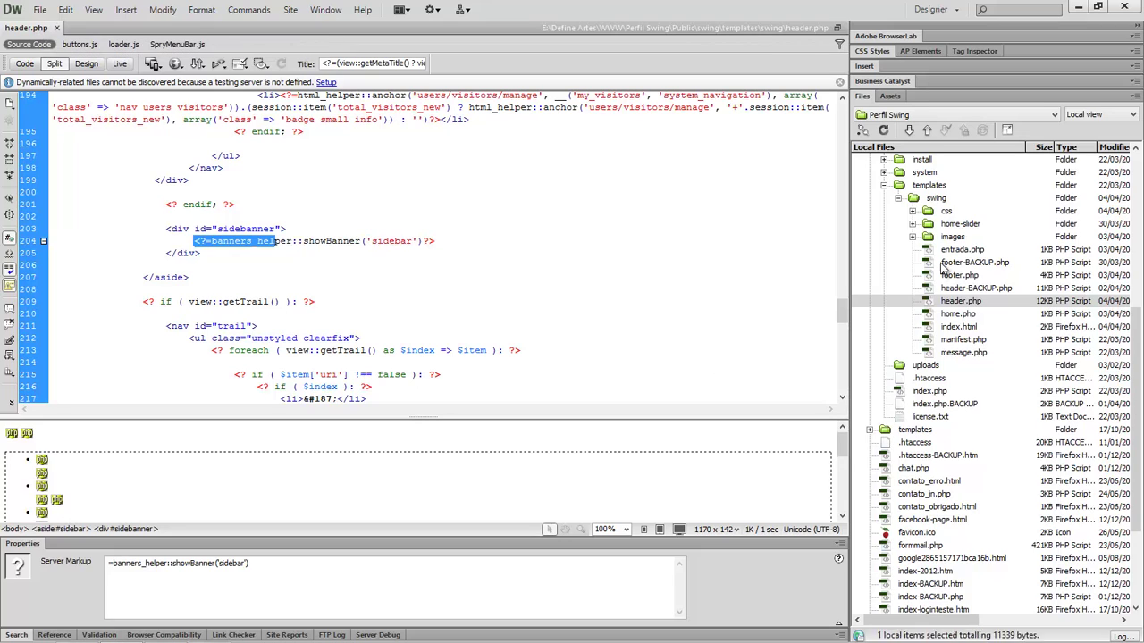
{"action": "left_click", "coordinate": [935, 200]}
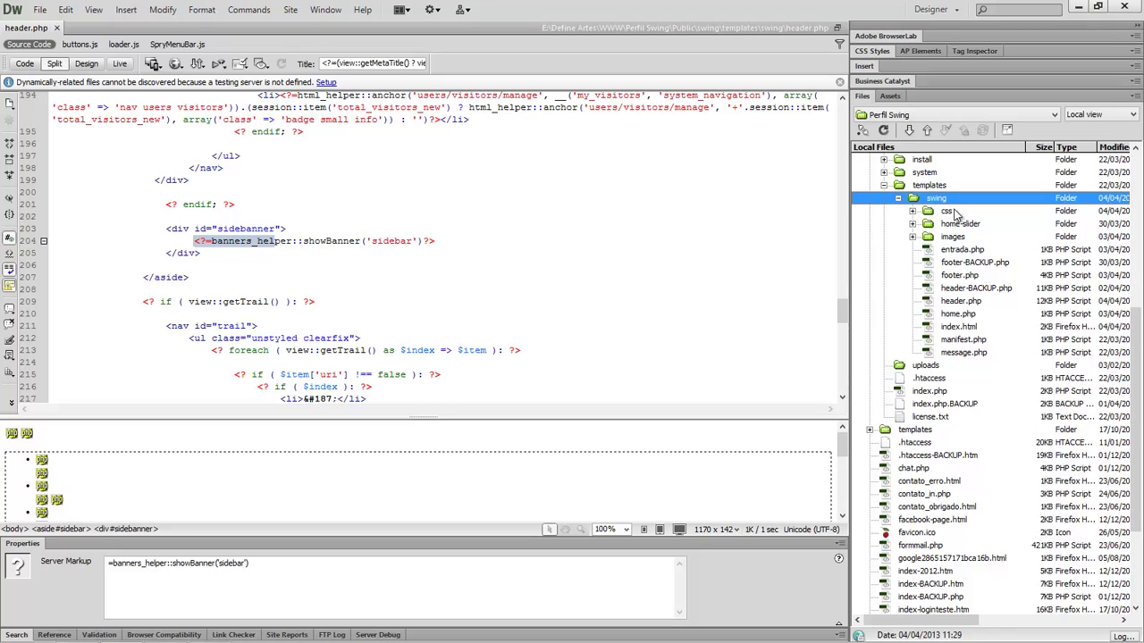
{"action": "left_click", "coordinate": [956, 302]}
Step: Paste the keyword 'sidebar' as the showBanner argument on line 204 of header.php
{"action": "left_click", "coordinate": [206, 252]}
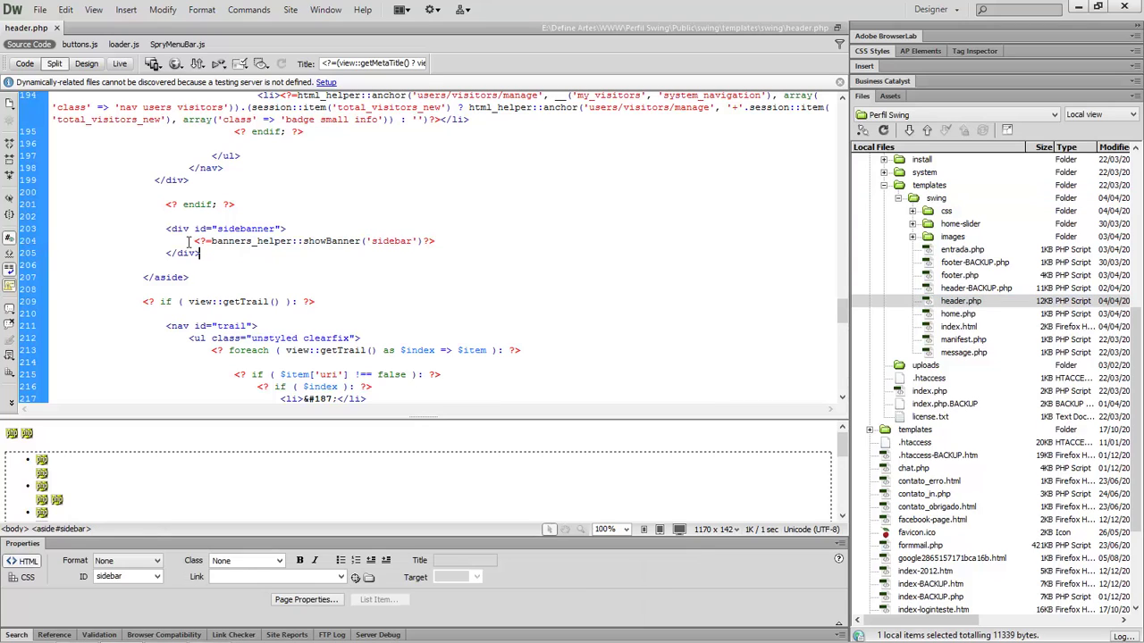
{"action": "left_click_drag", "start_coordinate": [193, 241], "coordinate": [435, 242]}
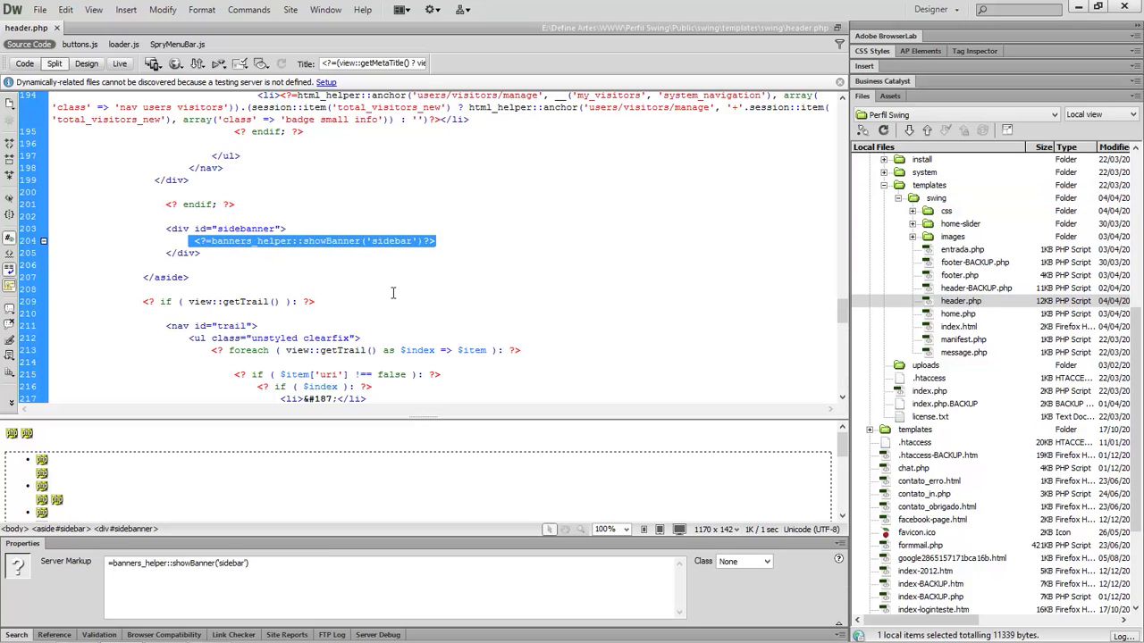
{"action": "left_click", "coordinate": [313, 277]}
{"action": "double_click", "coordinate": [391, 241]}
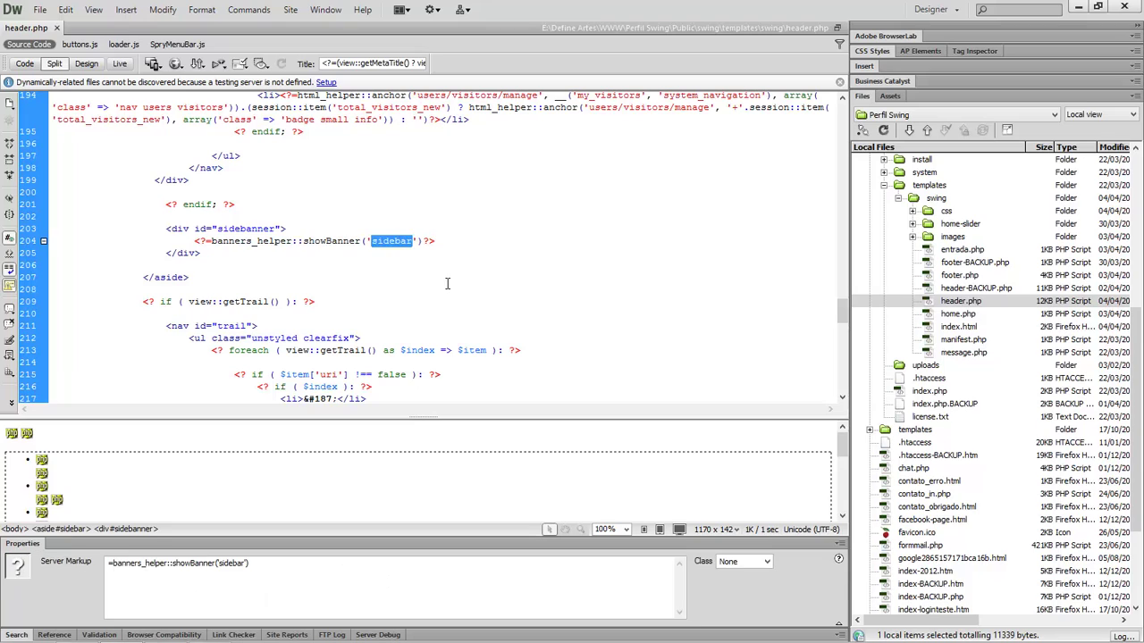
{"action": "key", "text": "ctrl+v"}
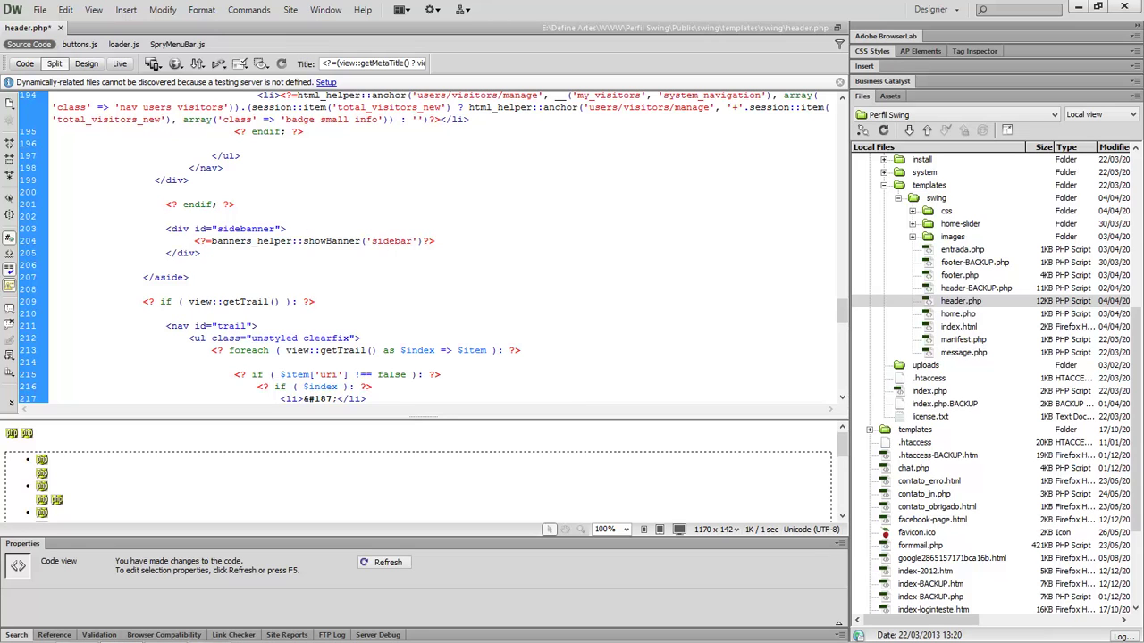
Step: Reload the site's My profile page and confirm the 'Anuncie aqui!' banner below Notifications
{"action": "left_click", "coordinate": [1078, 6]}
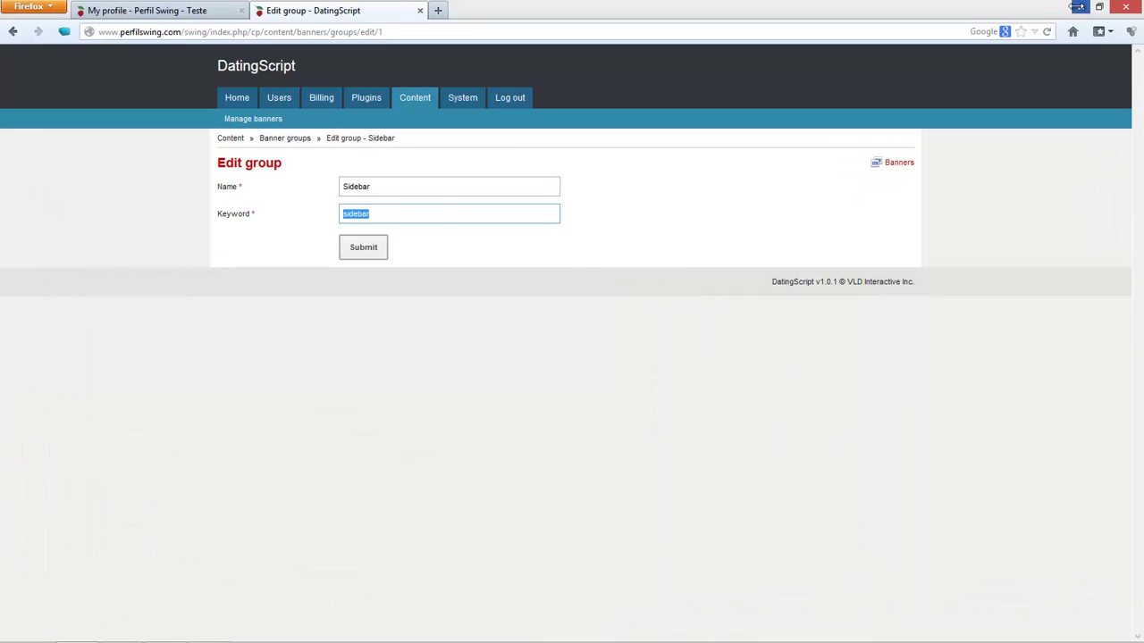
{"action": "left_click", "coordinate": [190, 11]}
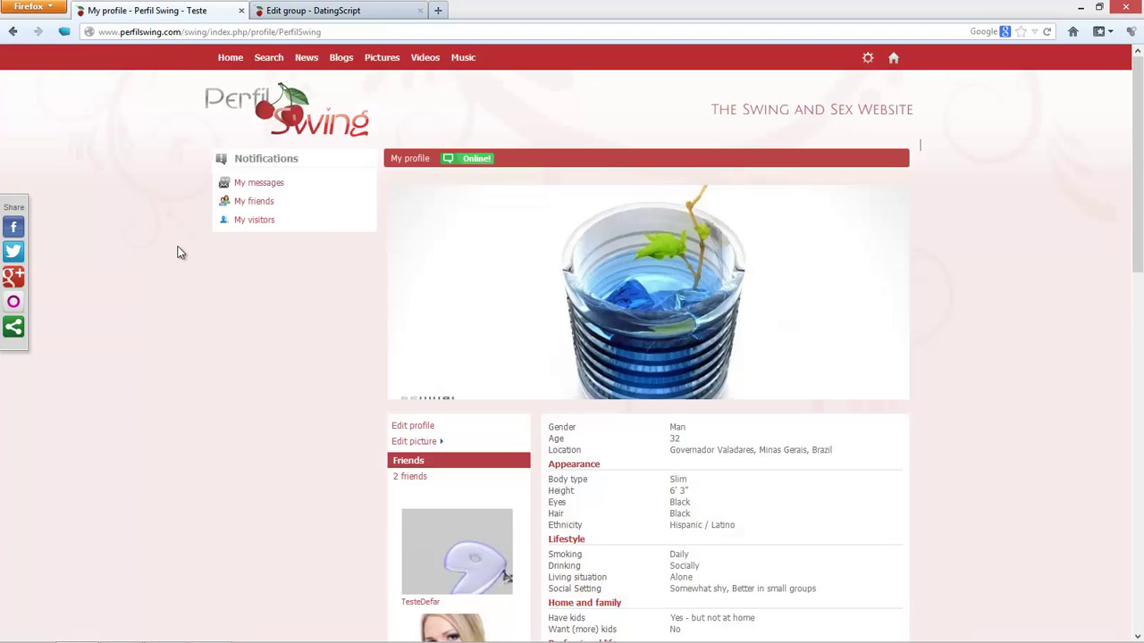
{"action": "key", "text": "F5"}
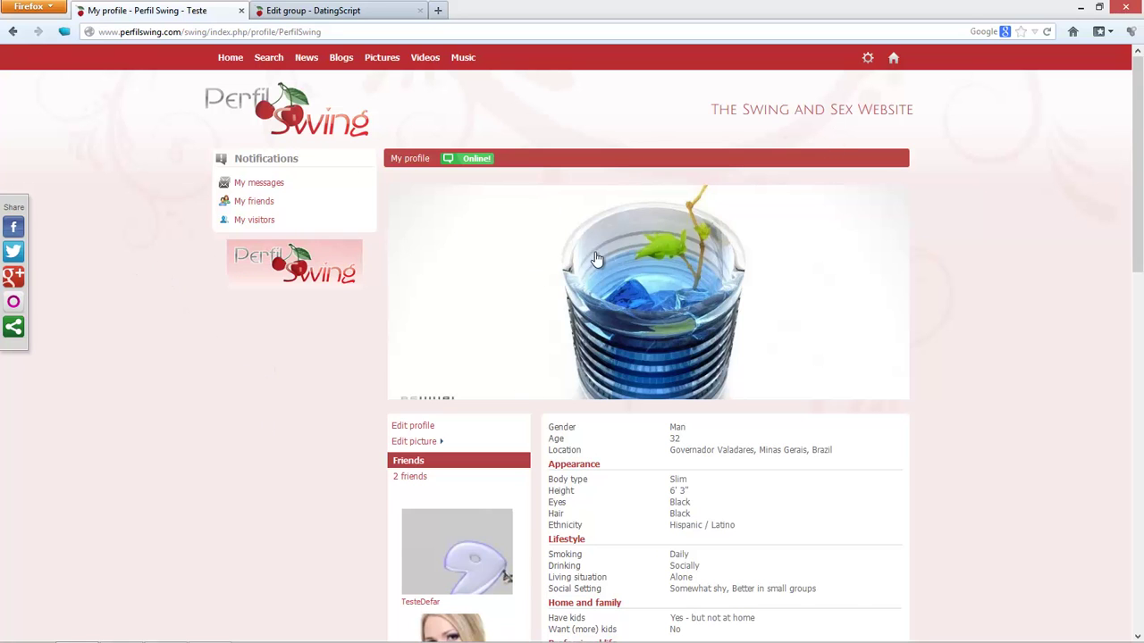
{"action": "scroll", "coordinate": [172, 304], "scroll_direction": "down", "scroll_amount": 6}
{"action": "scroll", "coordinate": [171, 302], "scroll_direction": "down", "scroll_amount": 4}
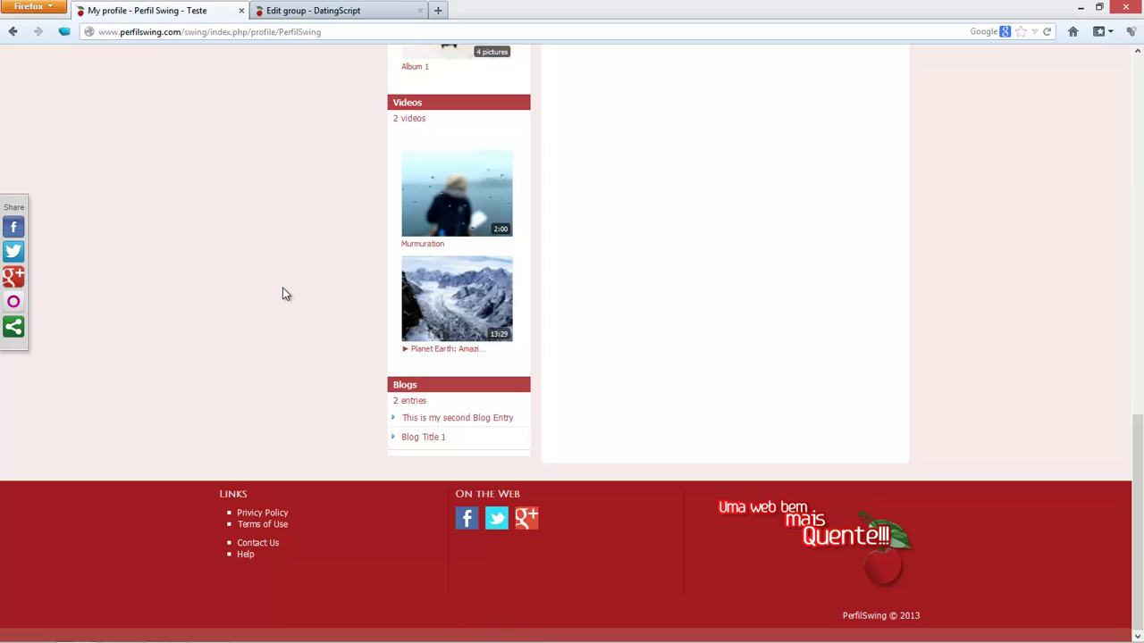
{"action": "scroll", "coordinate": [281, 292], "scroll_direction": "up", "scroll_amount": 10}
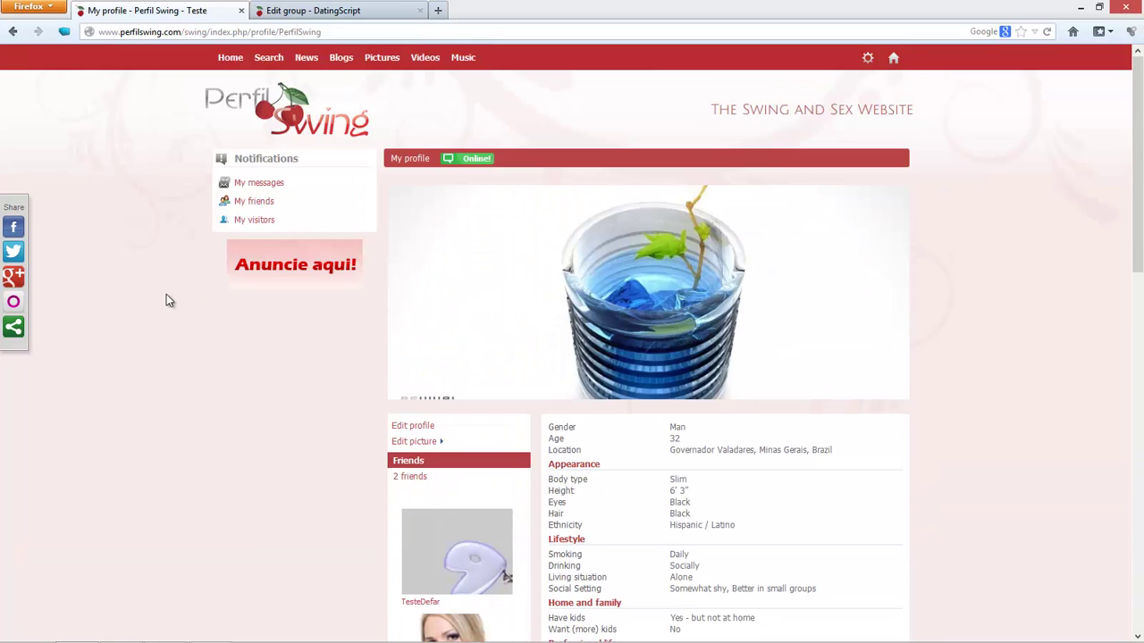